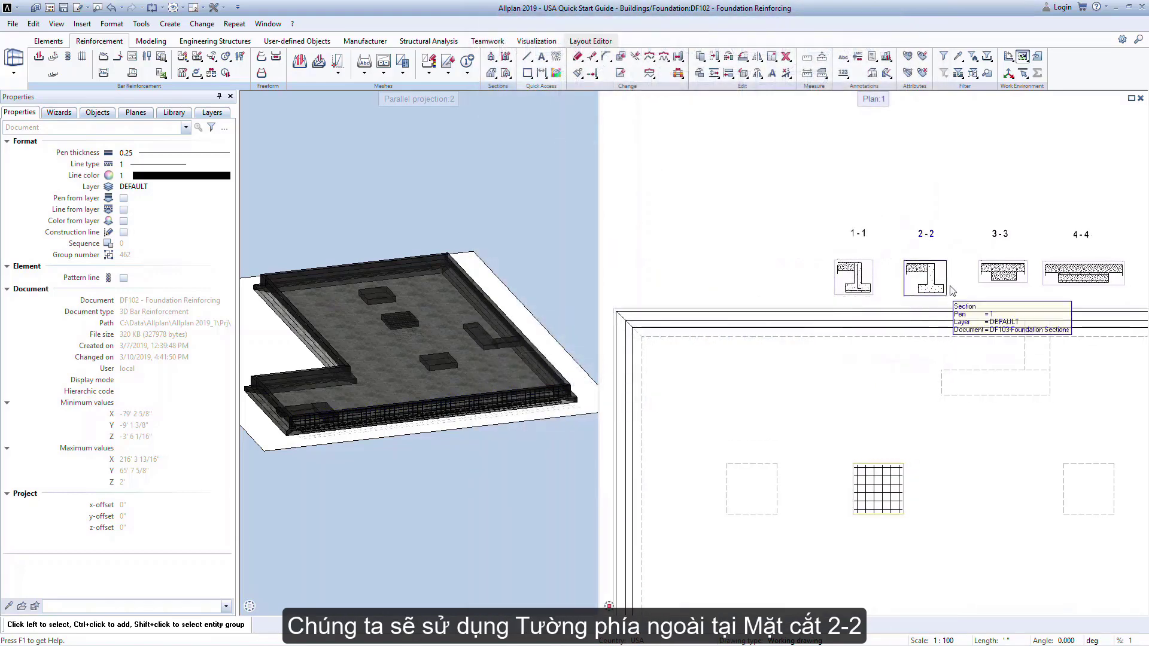
Start a new bar shape for section 2-2, browse the available shape types and choose Straight bar.
scroll(952, 290, "up", 6)
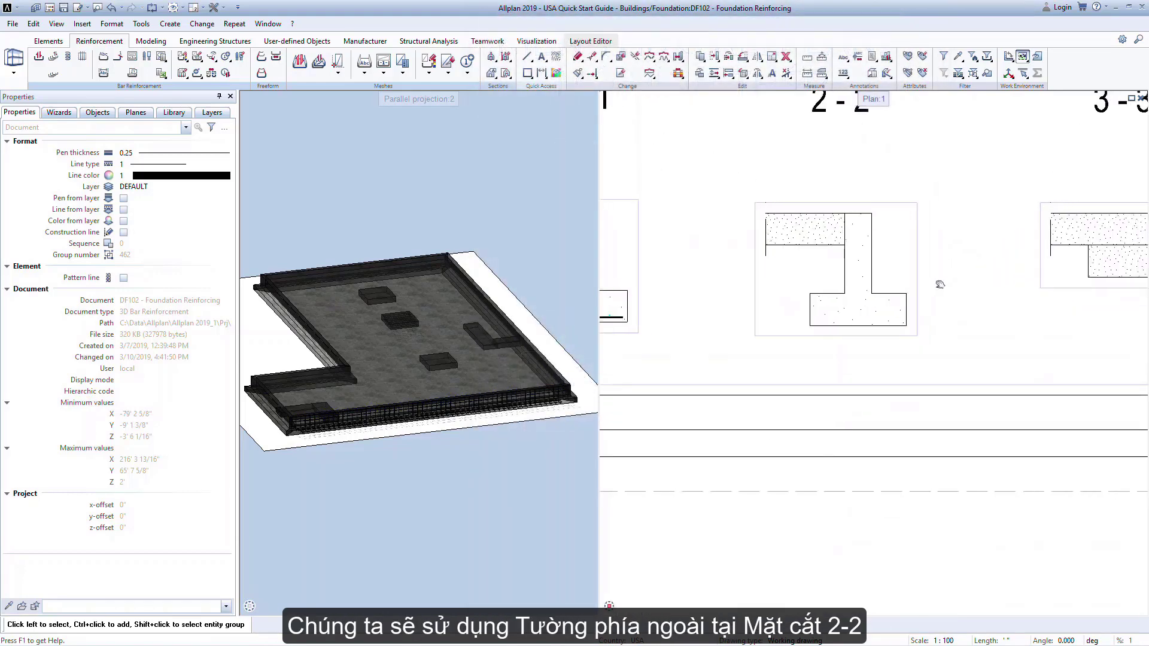
left_click(39, 57)
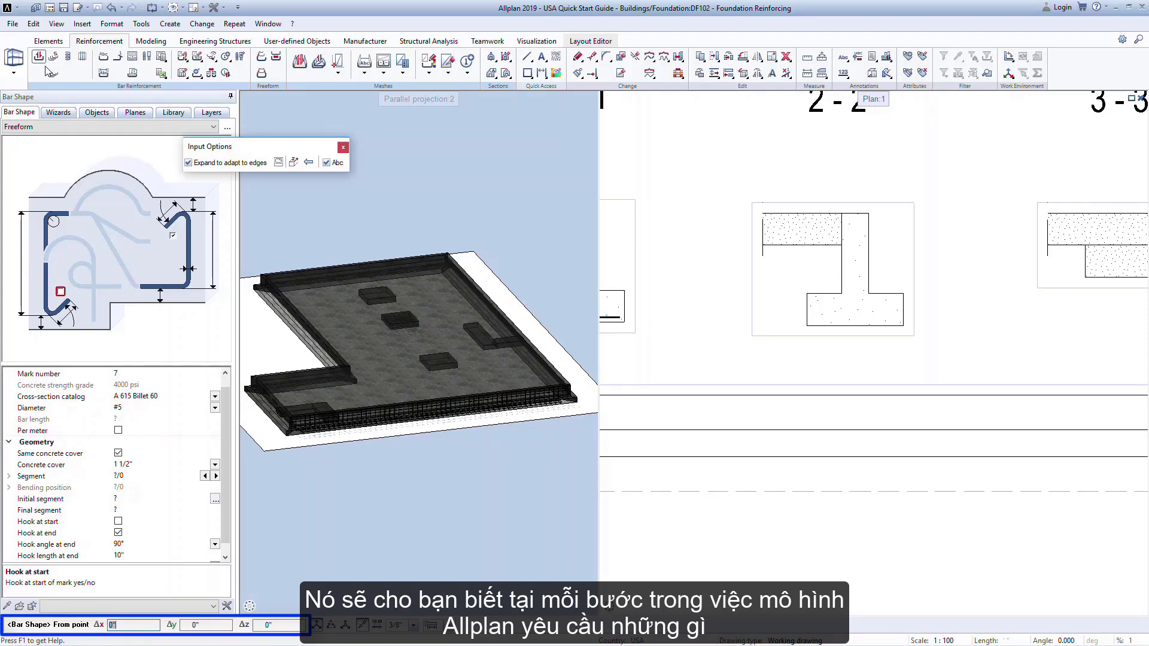
left_click(212, 128)
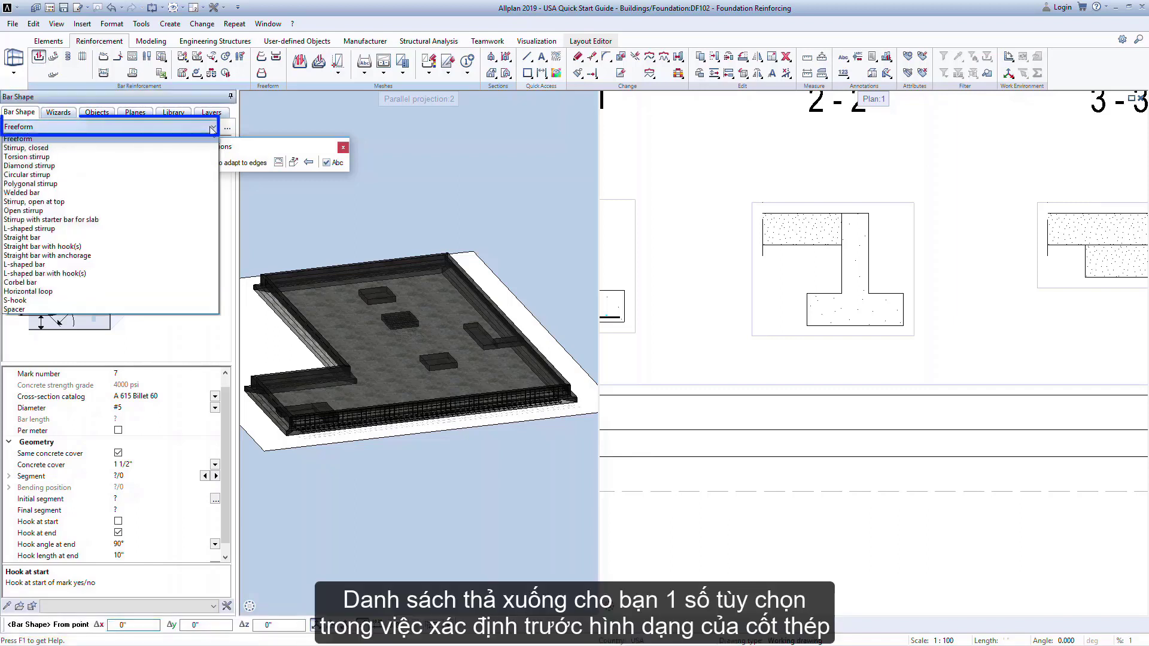
left_click(193, 237)
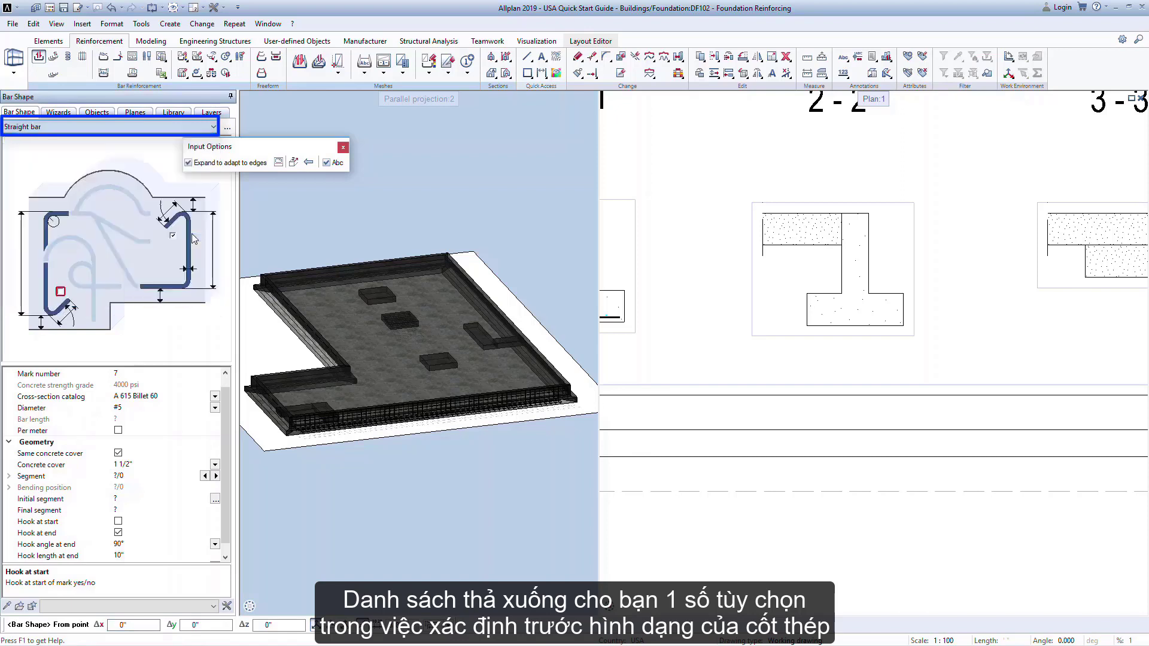
left_click(227, 128)
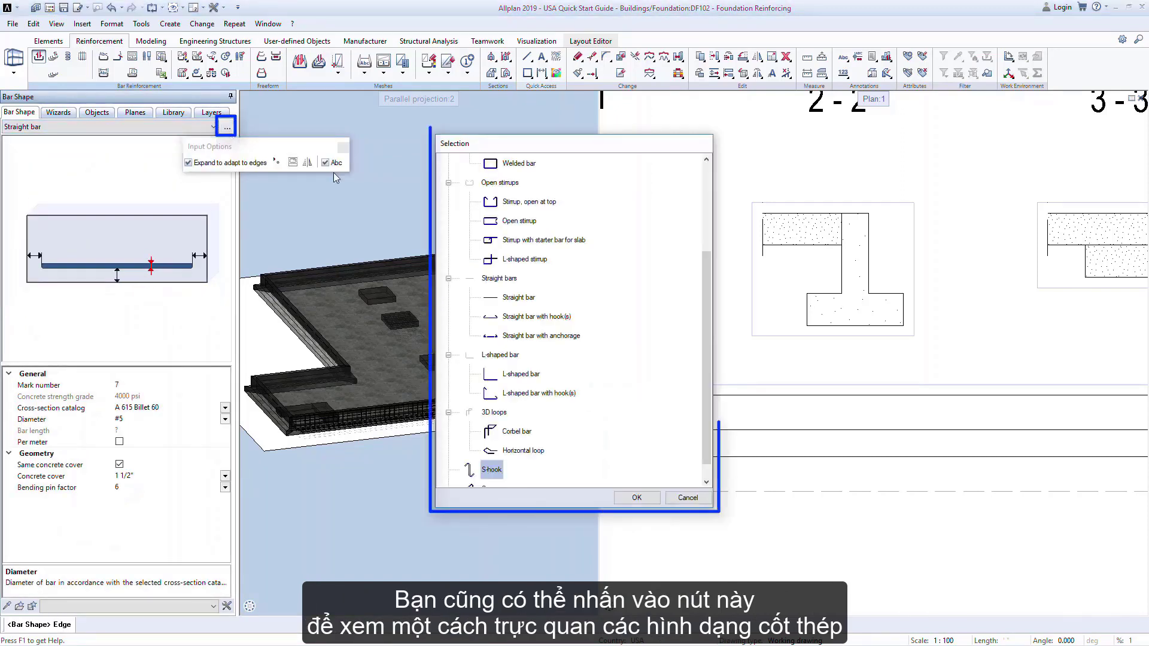
left_click_drag(709, 303, 706, 264)
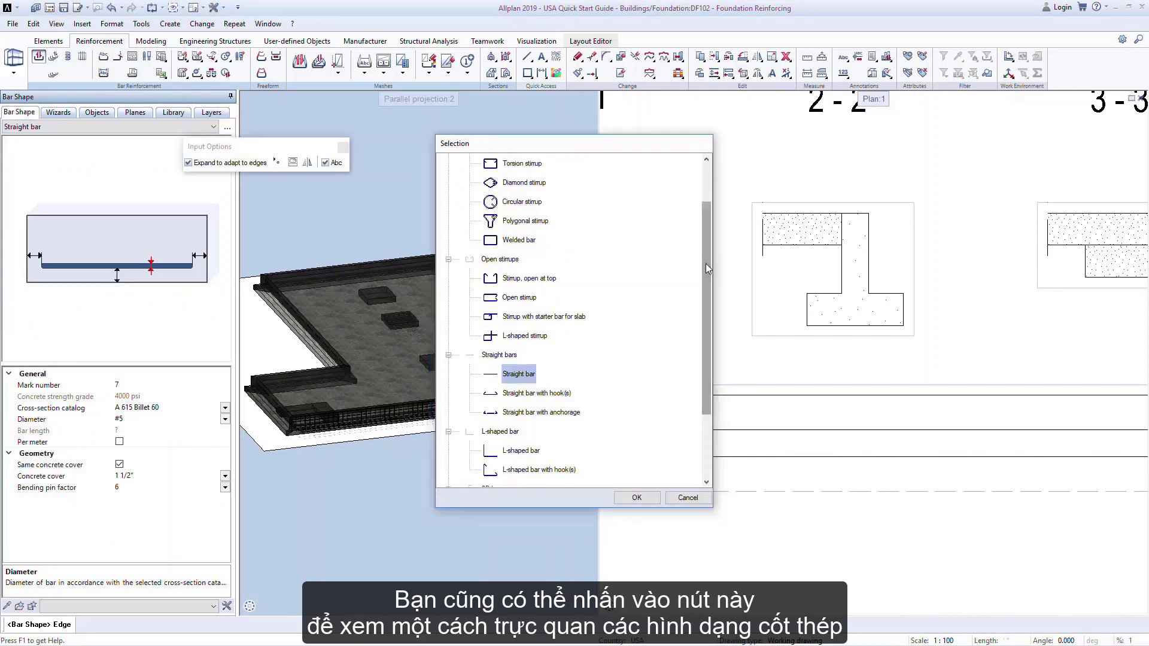
double_click(519, 374)
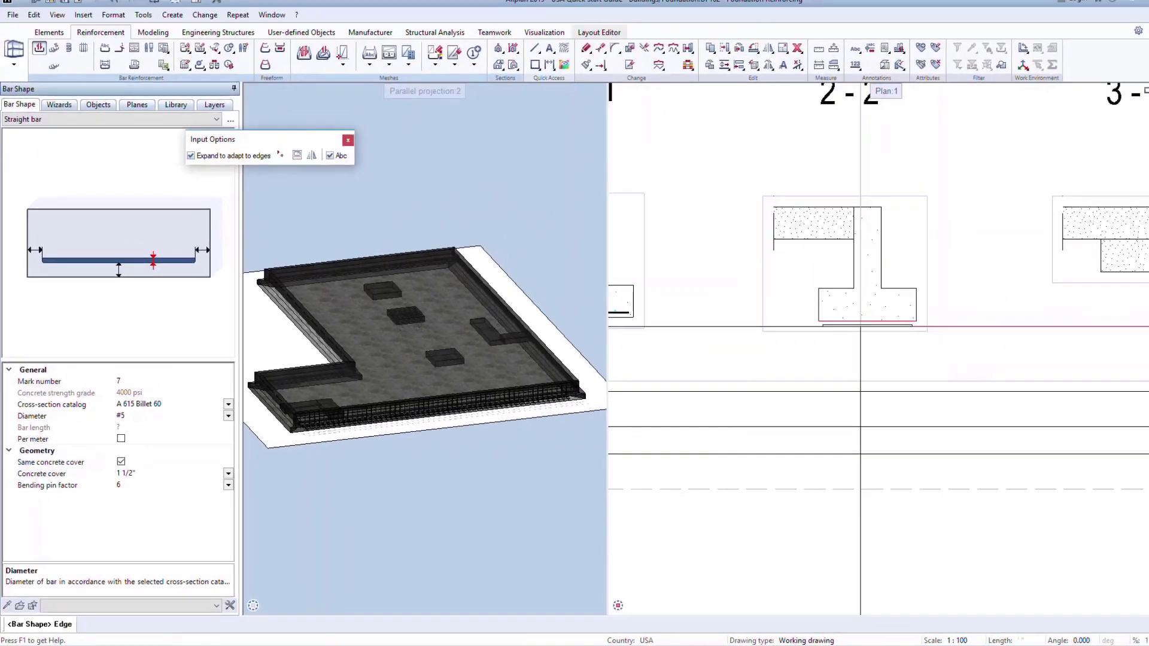
Place a straight #5 bar along the footing's bottom edge in section 2-2 and label it with diameter and spacing below the footing.
scroll(848, 331, "up", 3)
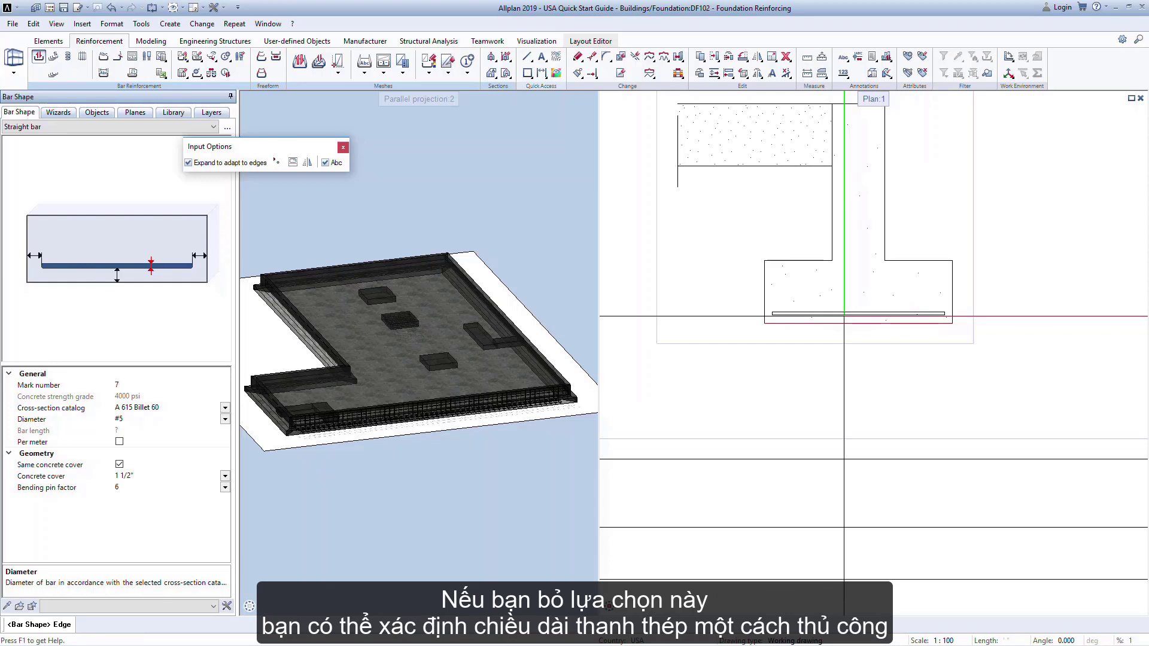
left_click(844, 316)
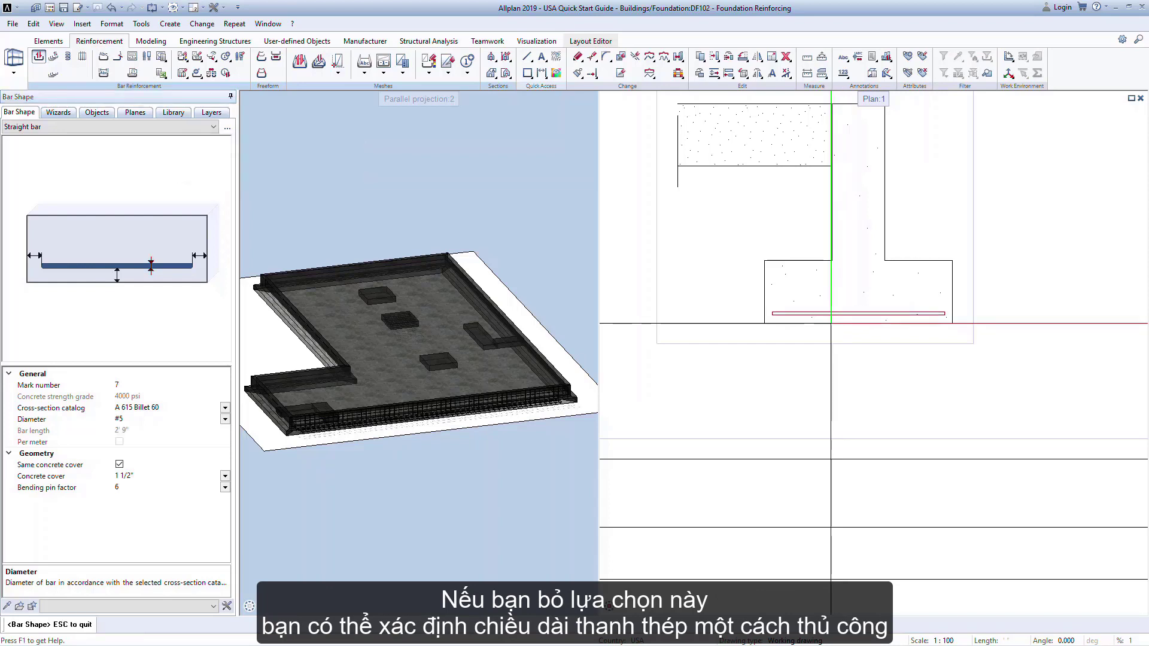
left_click(225, 420)
left_click(225, 422)
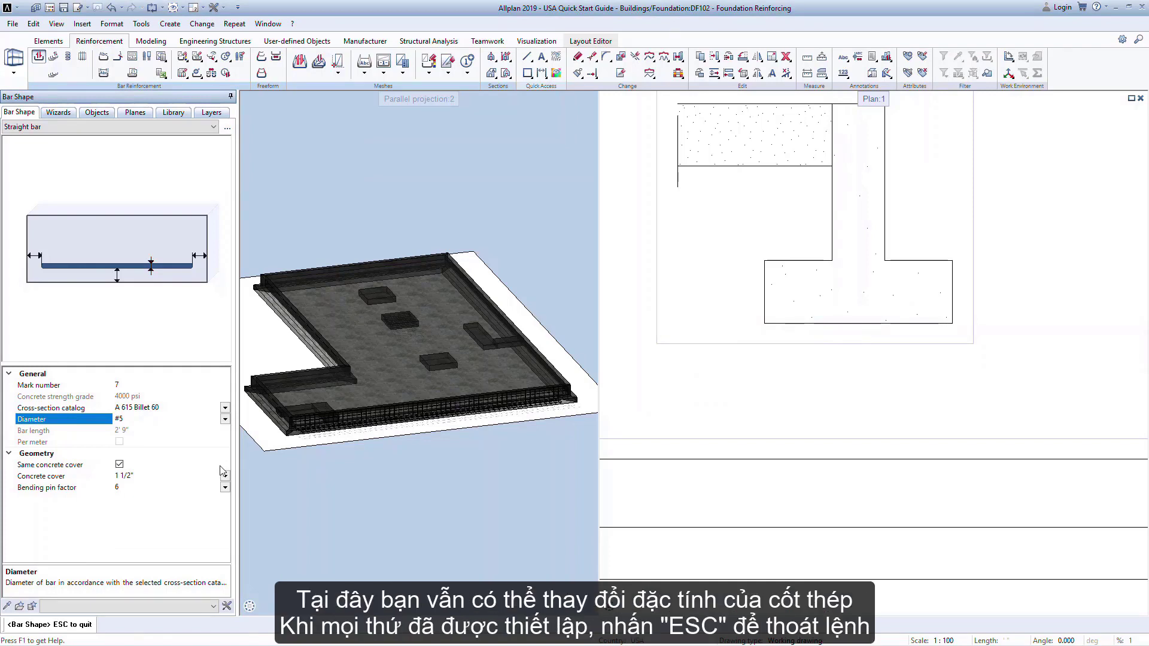
key("Escape")
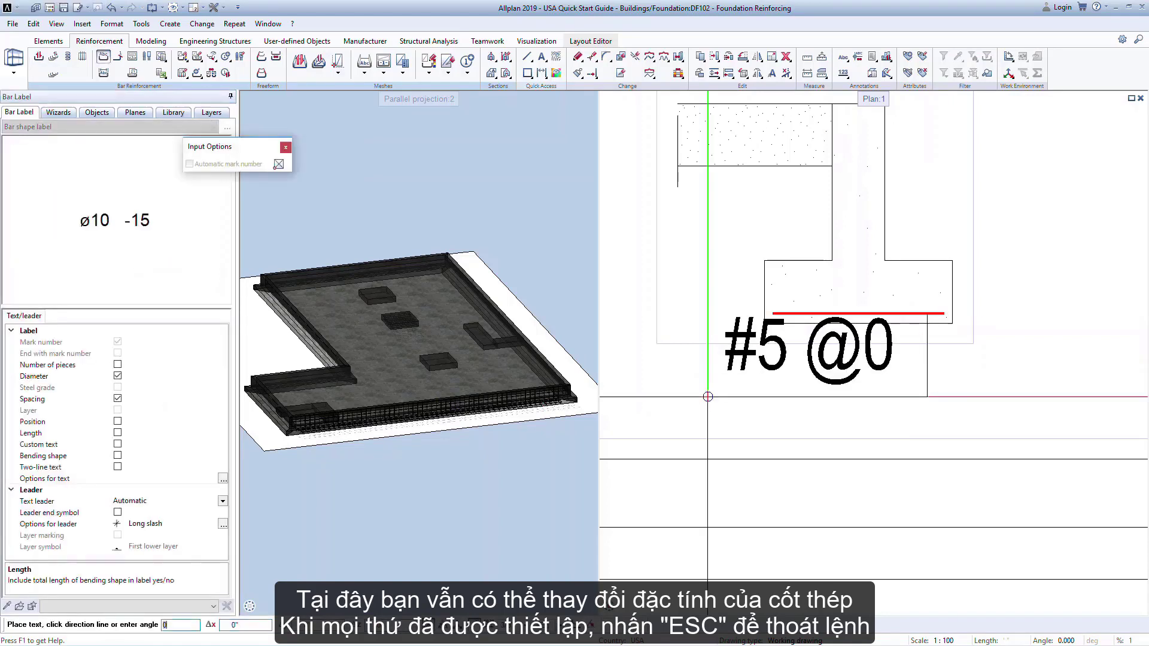
scroll(688, 402, "down", 2)
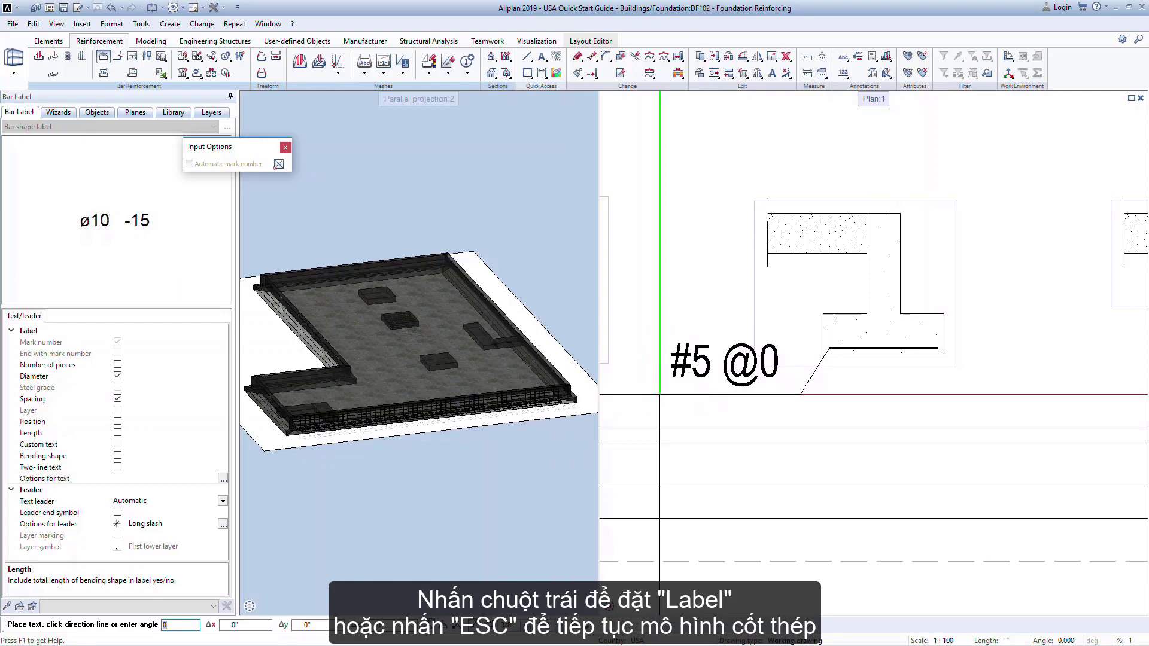
left_click(660, 394)
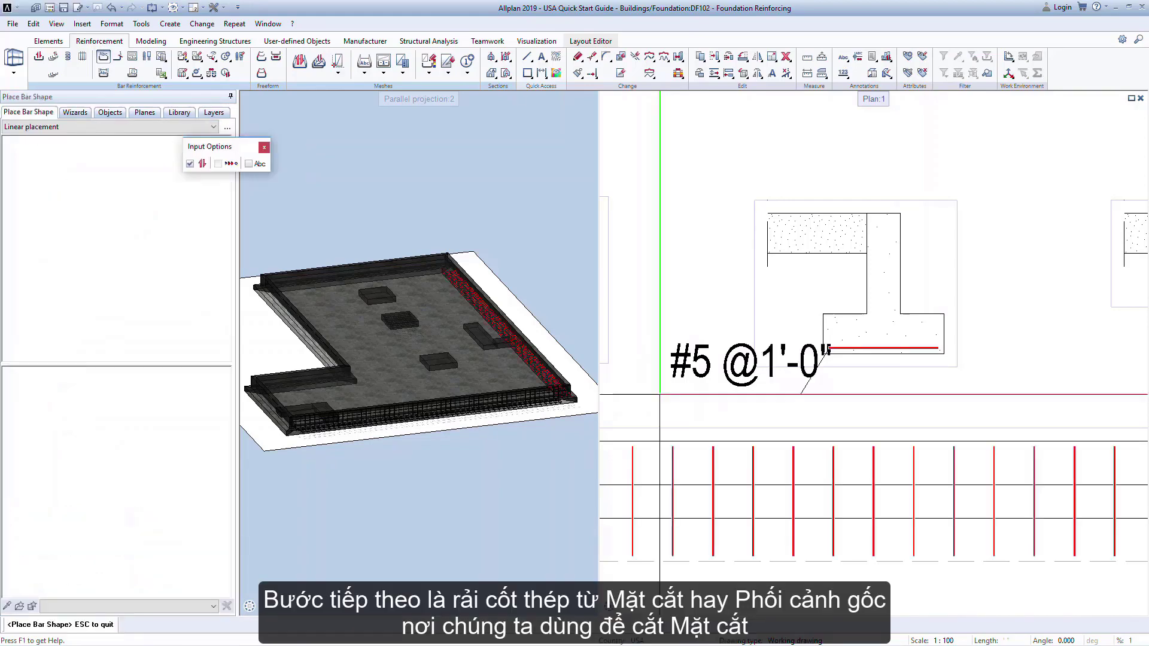
Set the number of pieces in the footing bar's linear placement to 70.
scroll(662, 396, "down", 3)
scroll(660, 395, "down", 3)
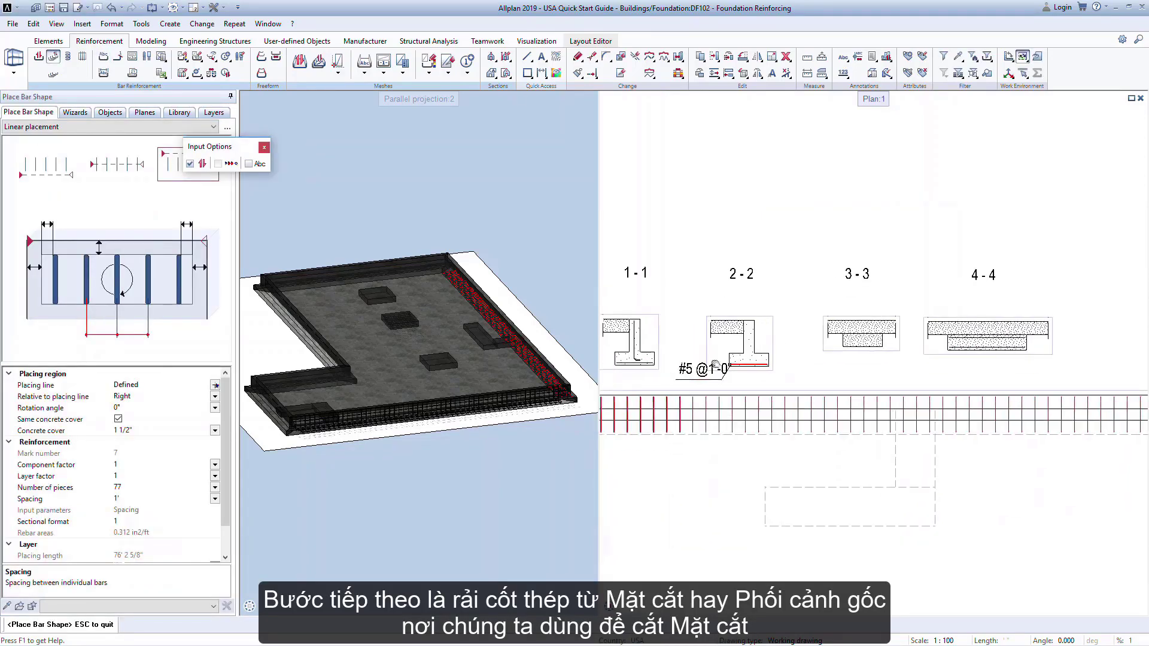
scroll(733, 346, "down", 4)
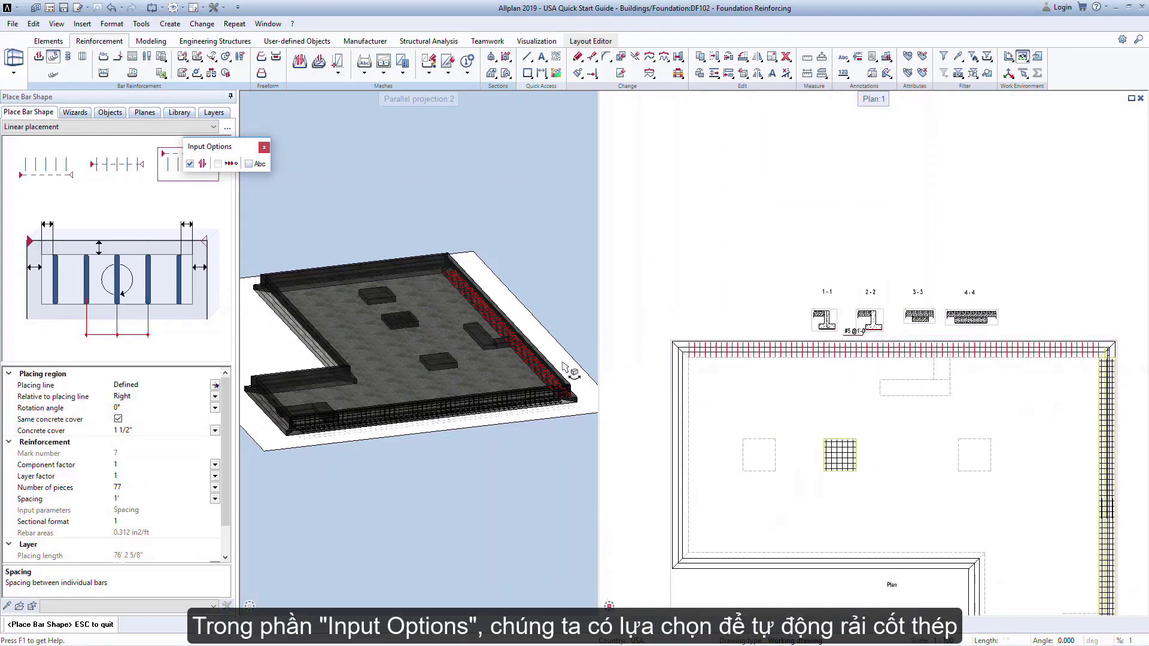
scroll(571, 371, "up", 5)
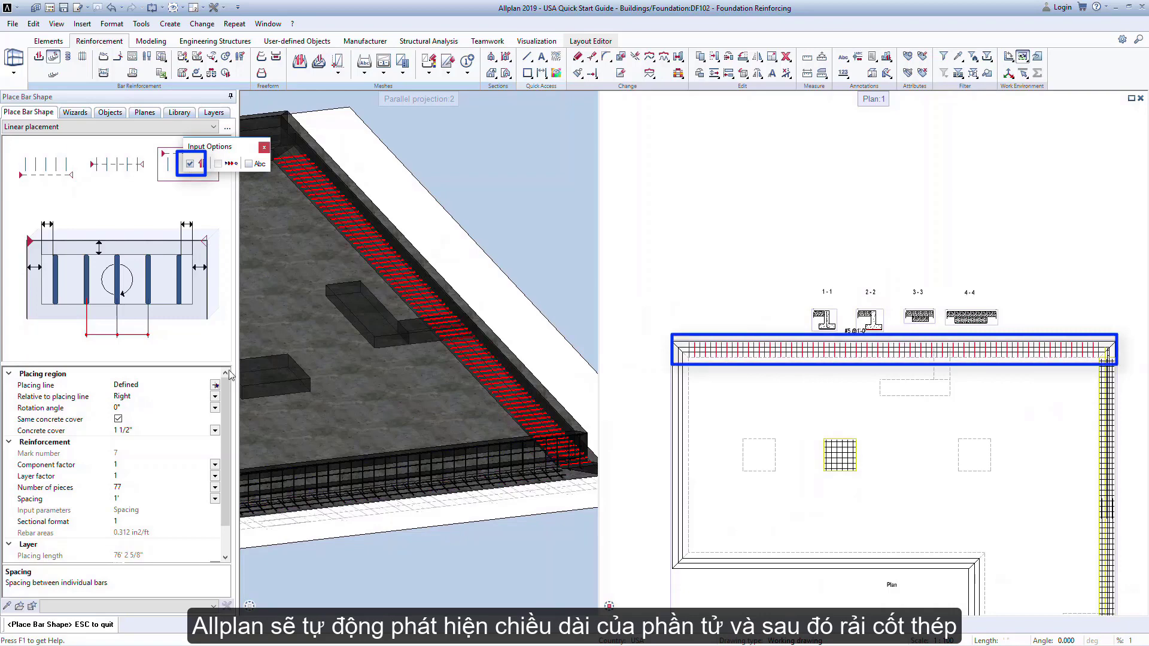
left_click_drag(228, 396, 224, 419)
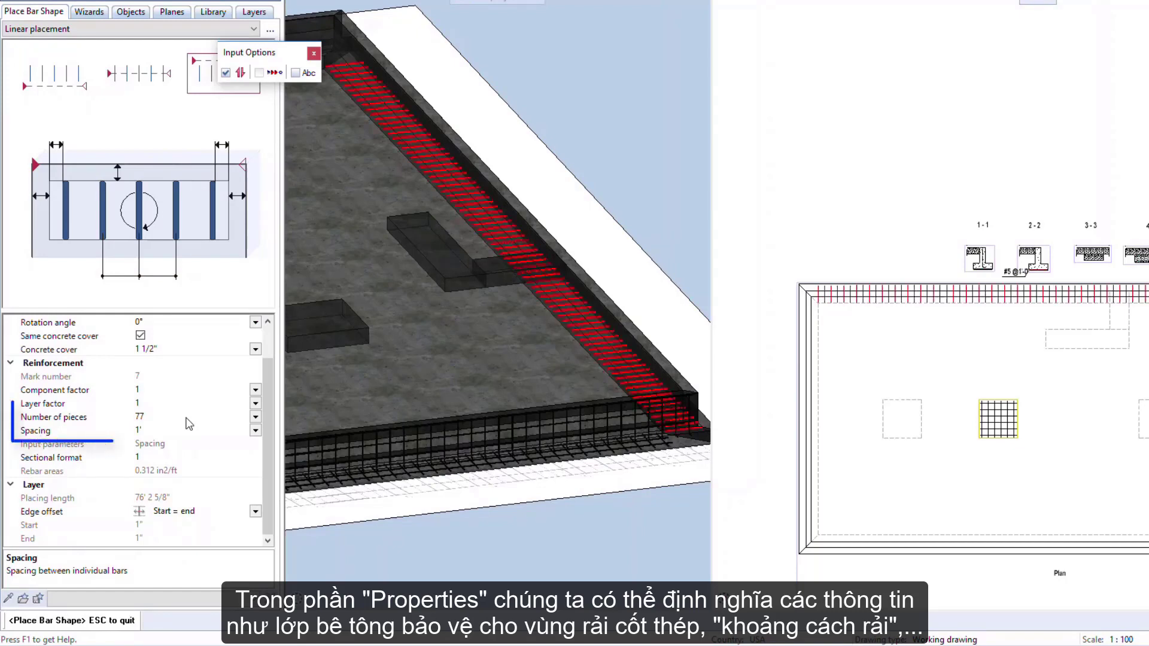
left_click(188, 418)
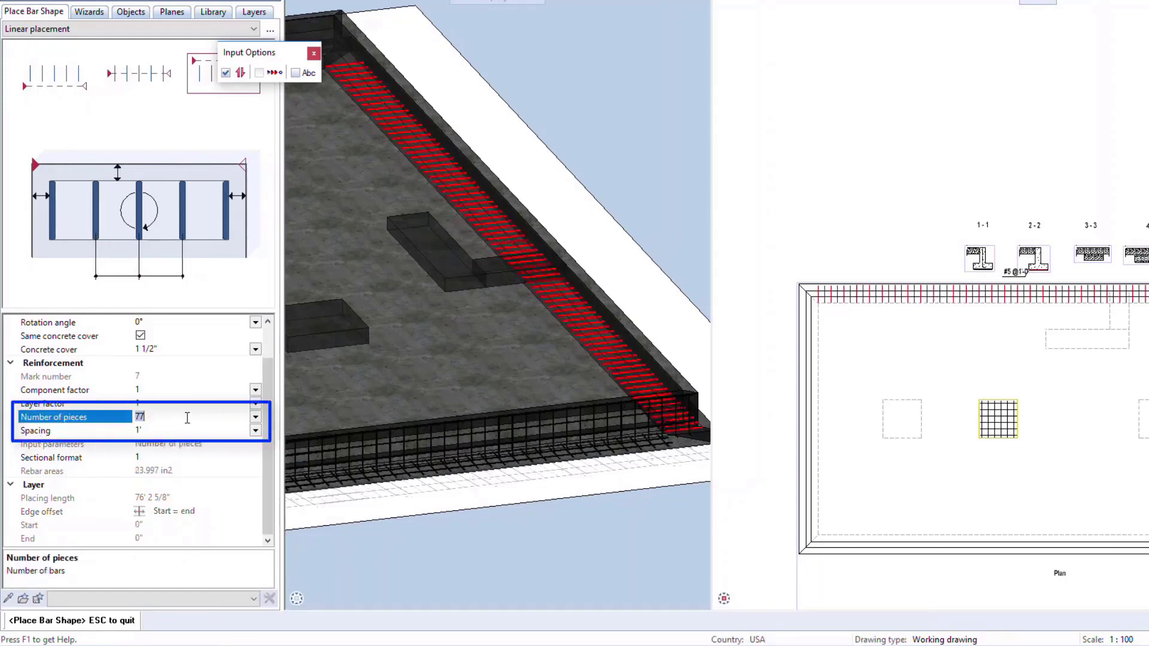
type("70")
key("Return")
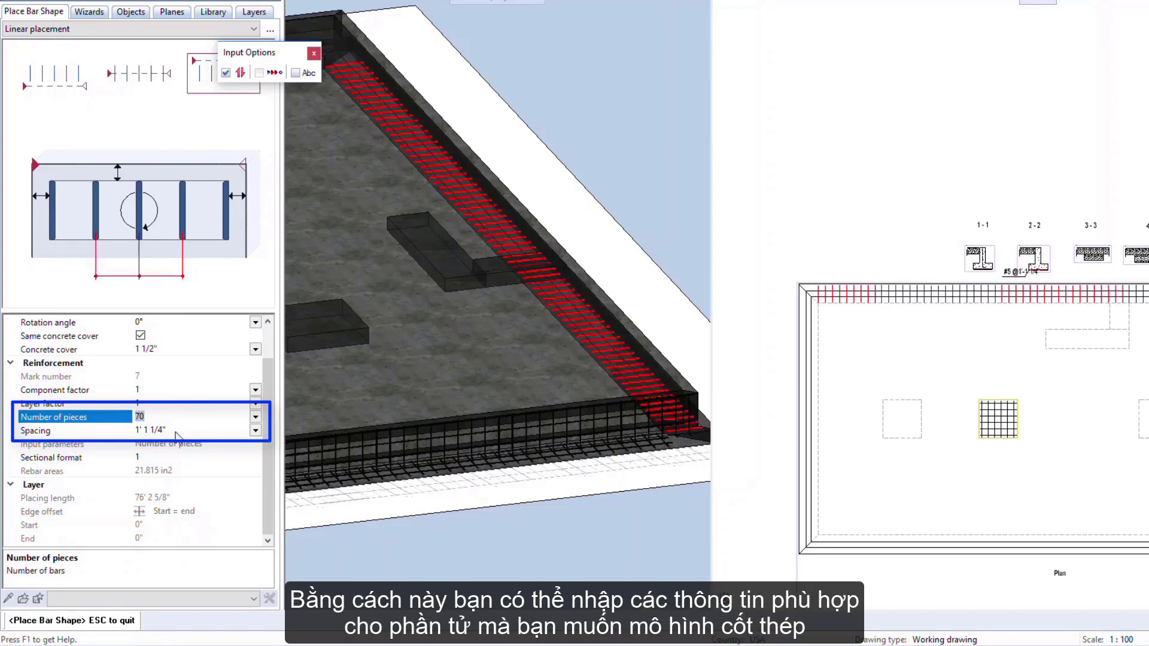
Set the footing bars' spacing to 1' and finish their placement.
left_click(176, 430)
type("1'")
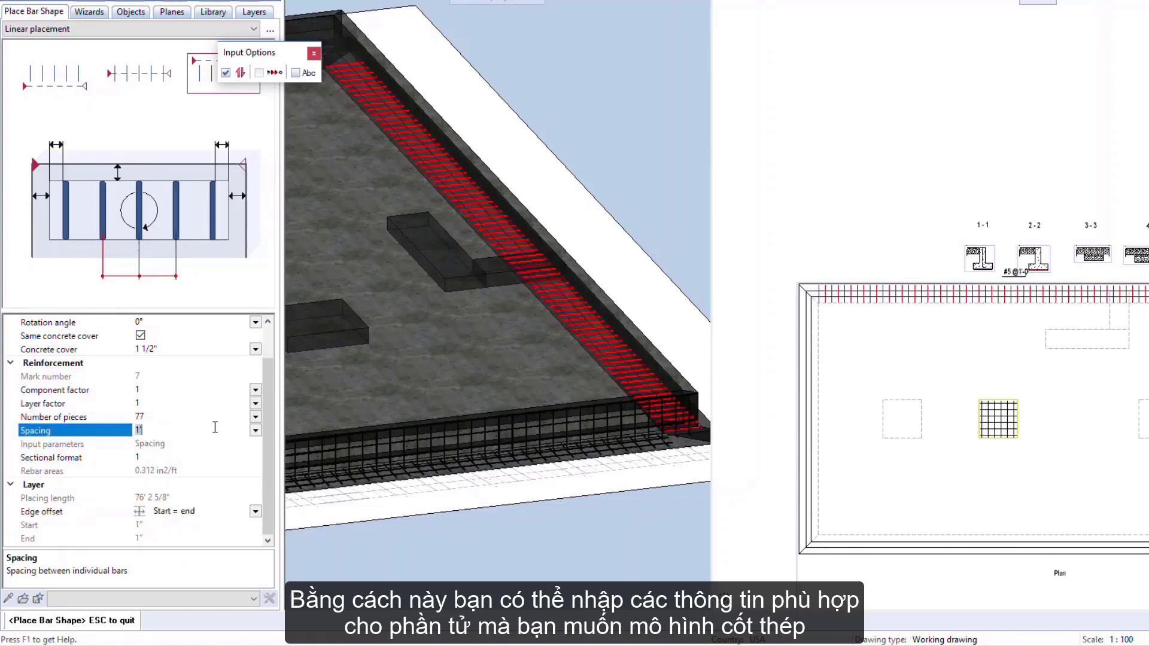
key("Escape")
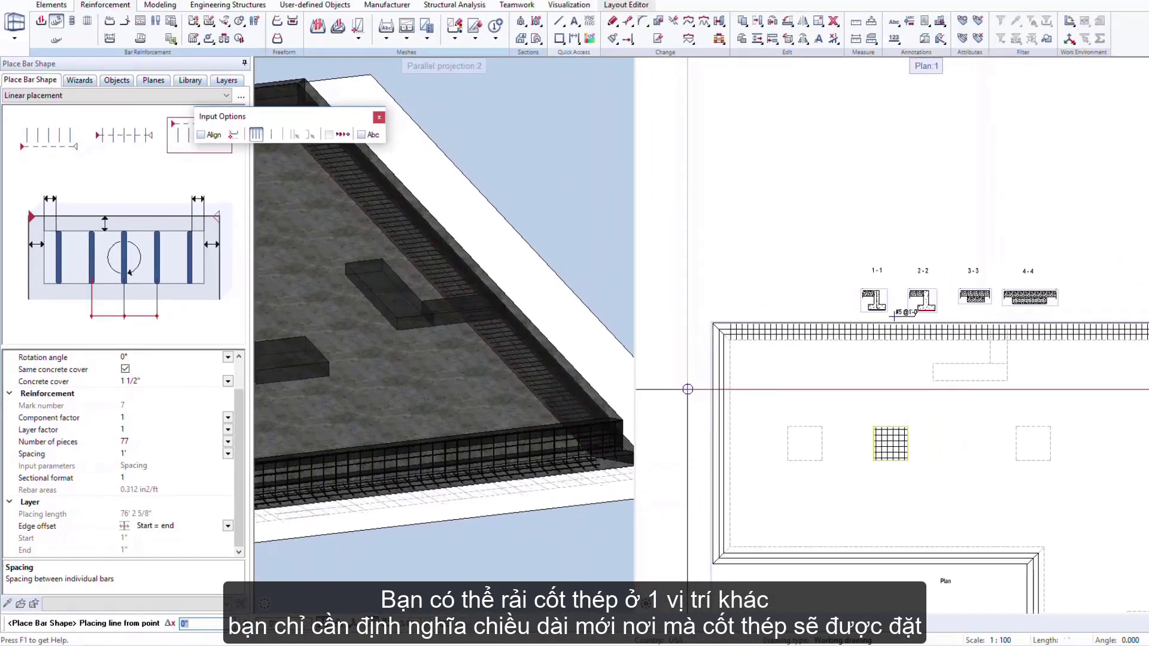
key("Escape")
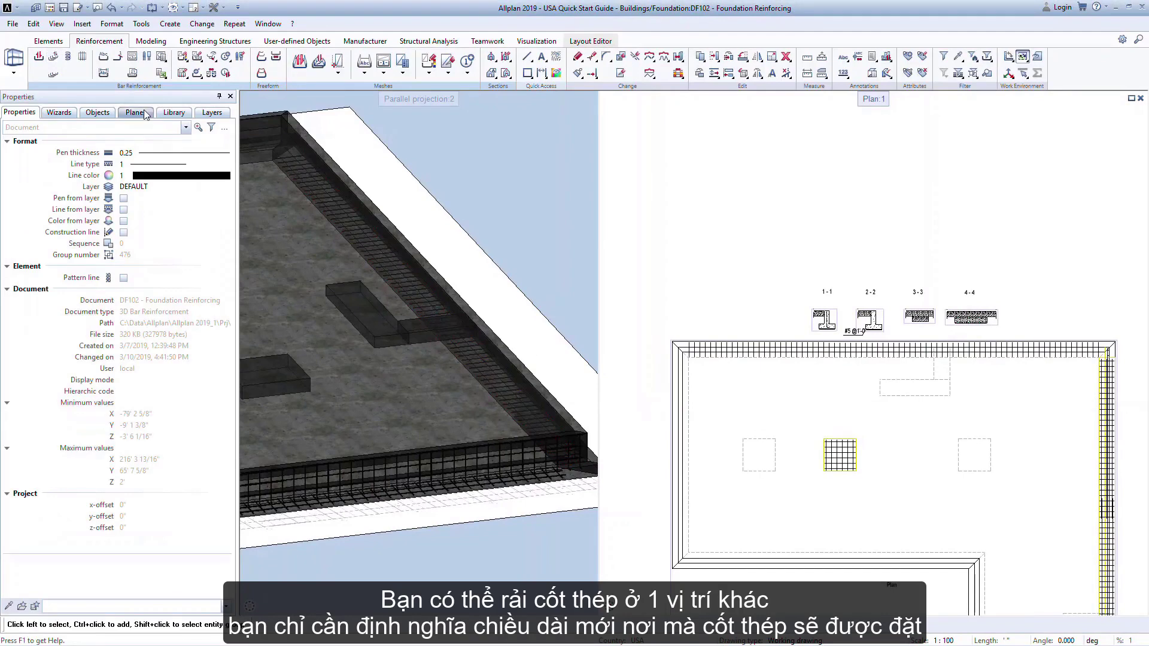
Model a Freeform #5 bar down the inner face of the wall into the footing in section 2-2, with a 90° hook at its end.
left_click(38, 61)
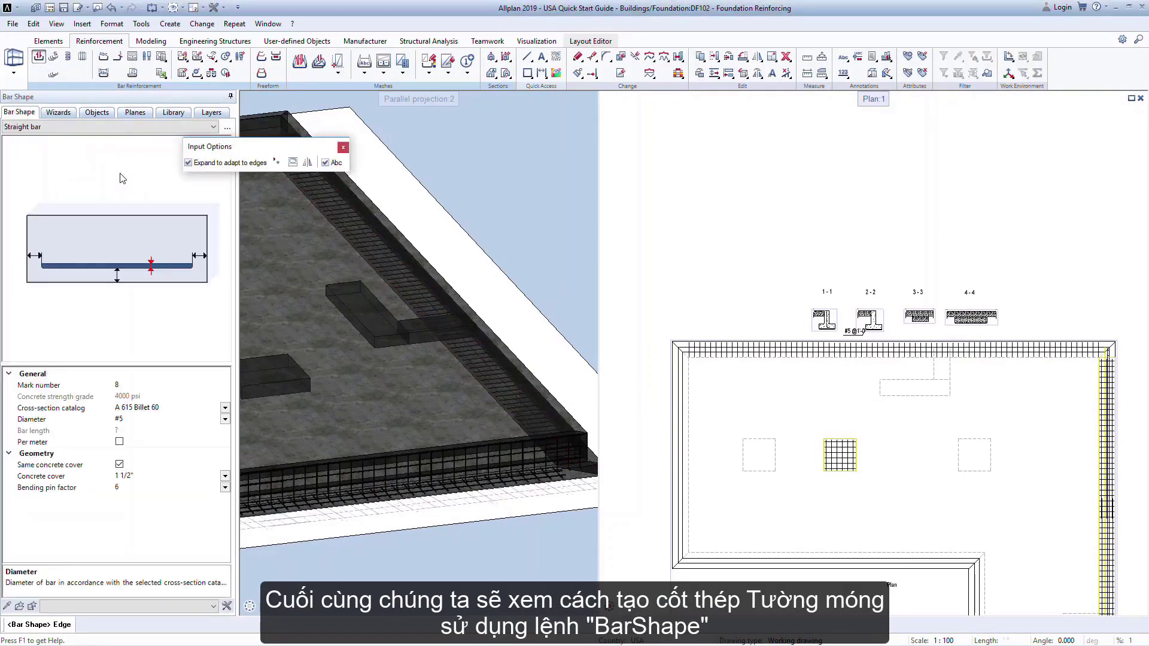
left_click(214, 128)
left_click(145, 140)
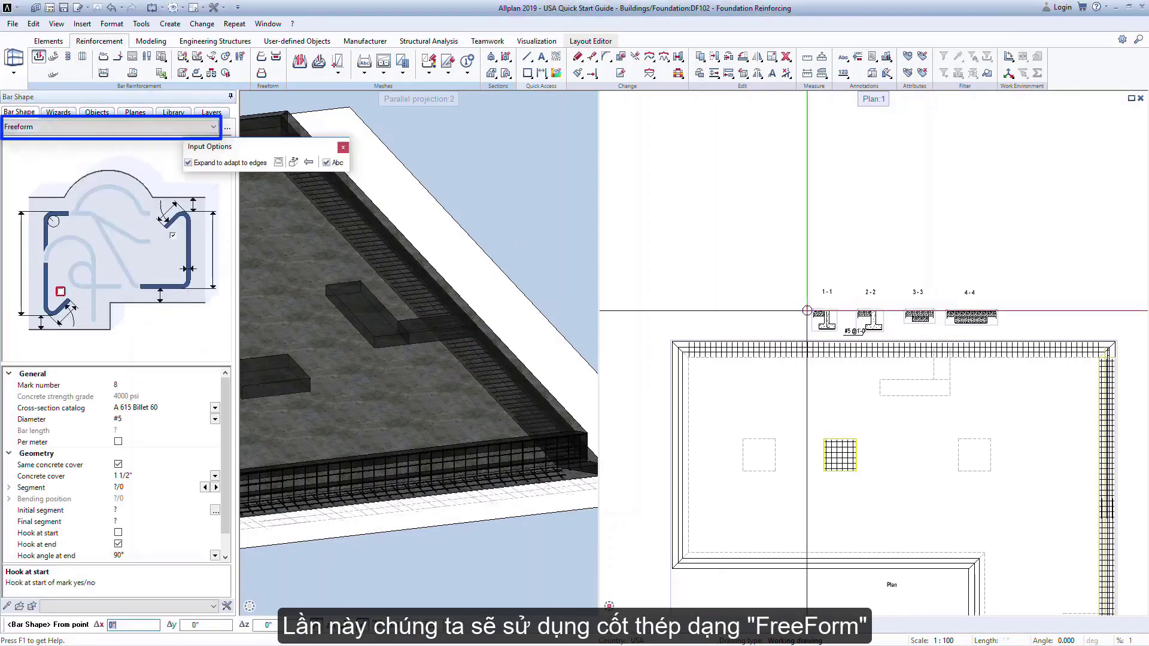
scroll(872, 323, "up", 5)
scroll(875, 325, "up", 2)
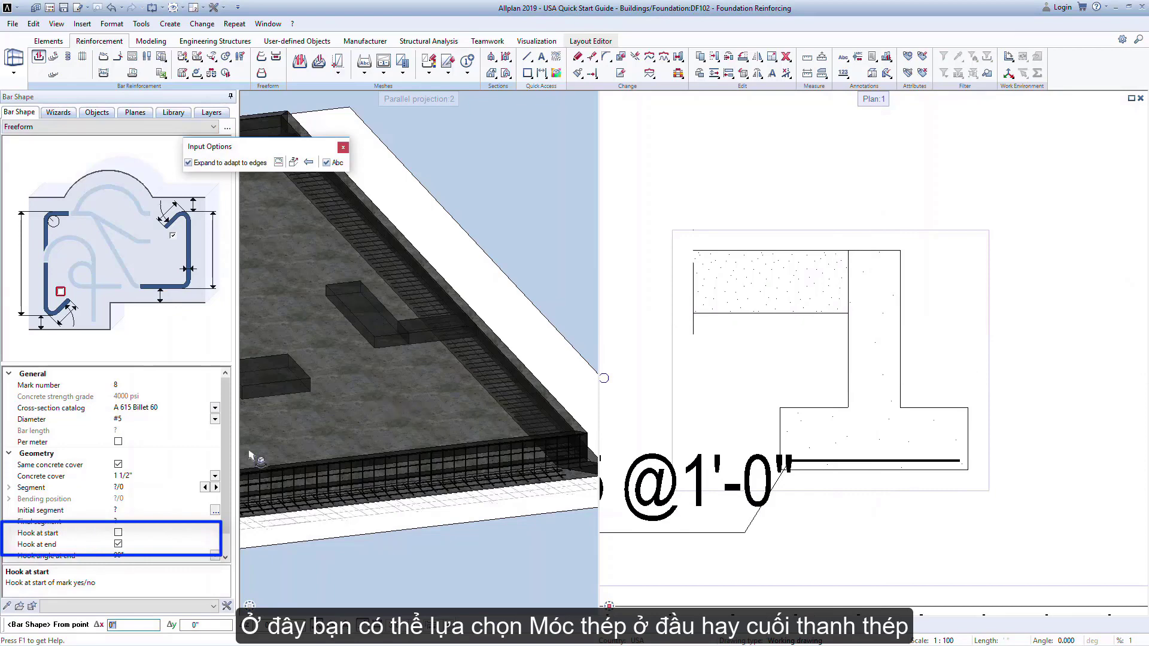
scroll(232, 480, "down", 2)
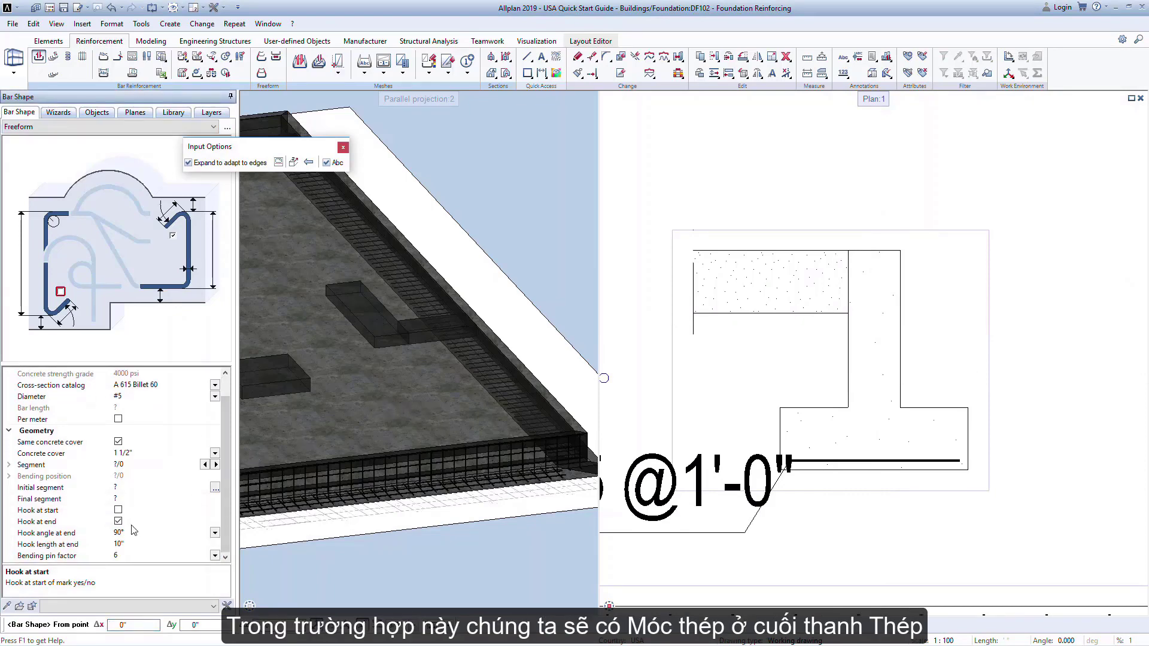
left_click(838, 250)
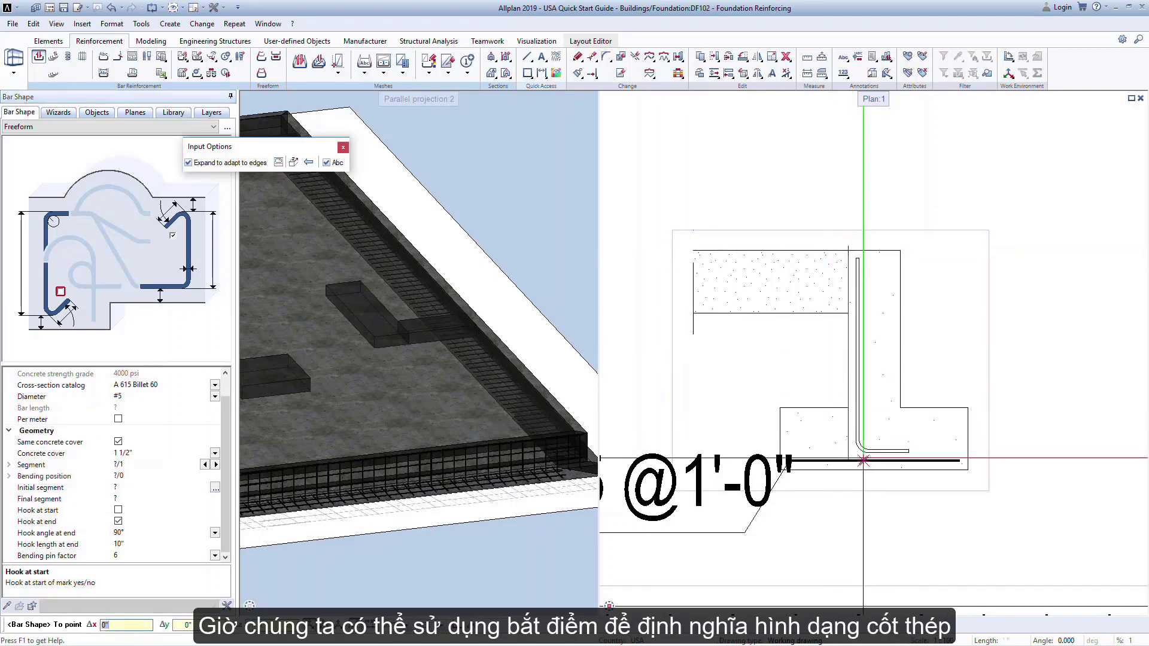
left_click(863, 460)
key("Escape")
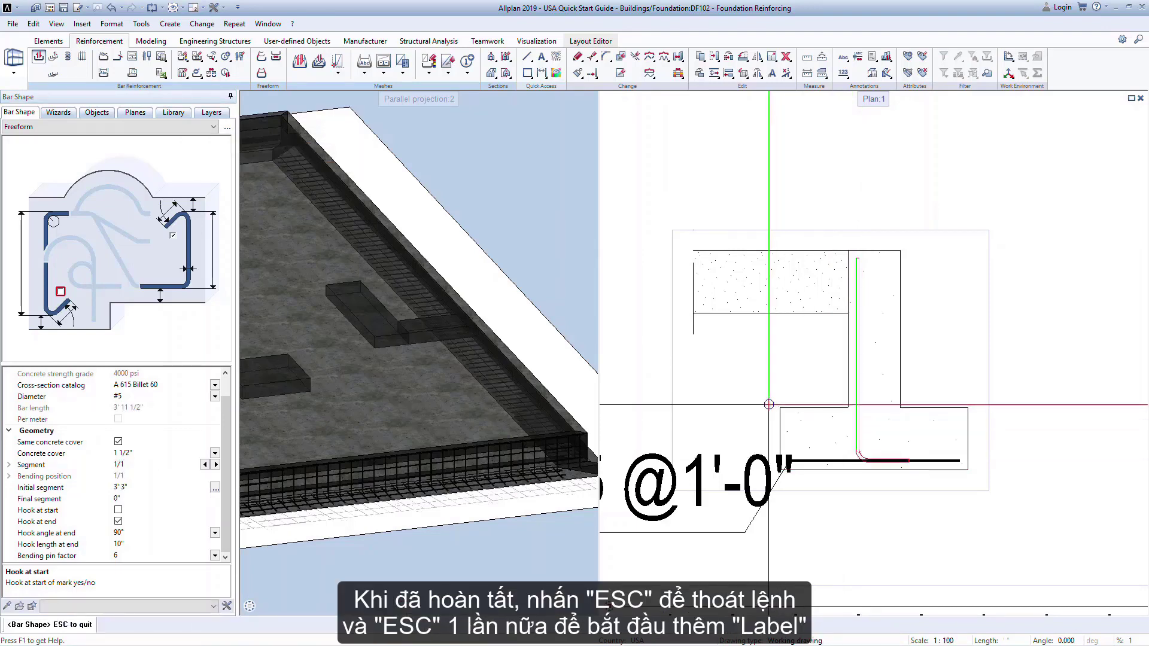
key("Escape")
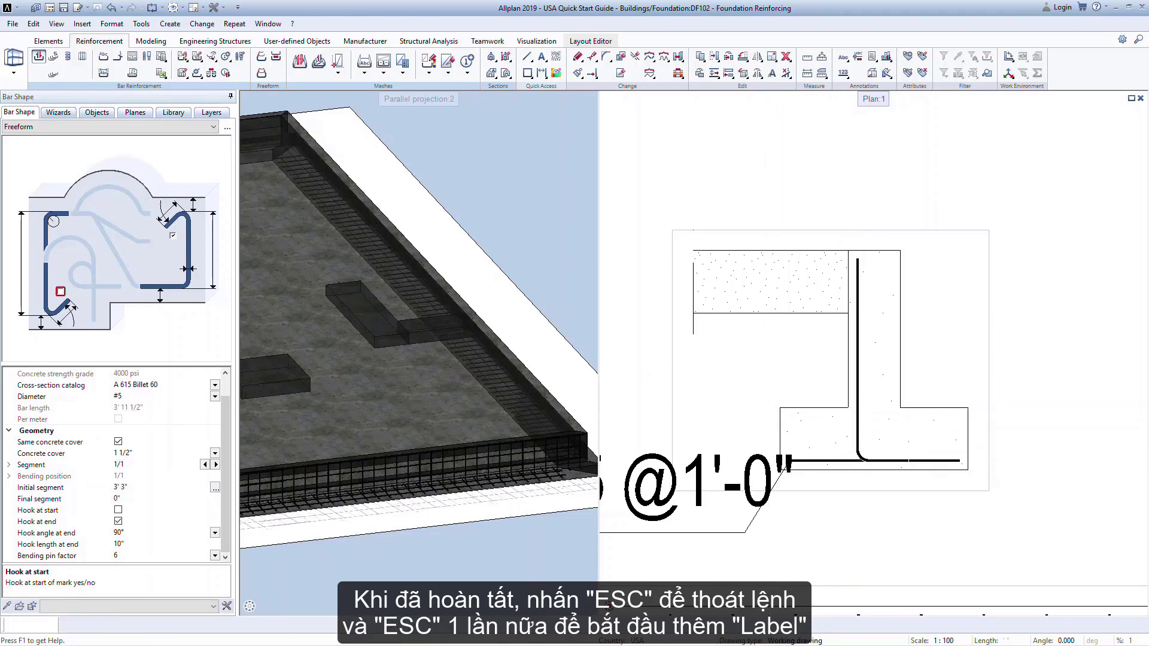
key("Escape")
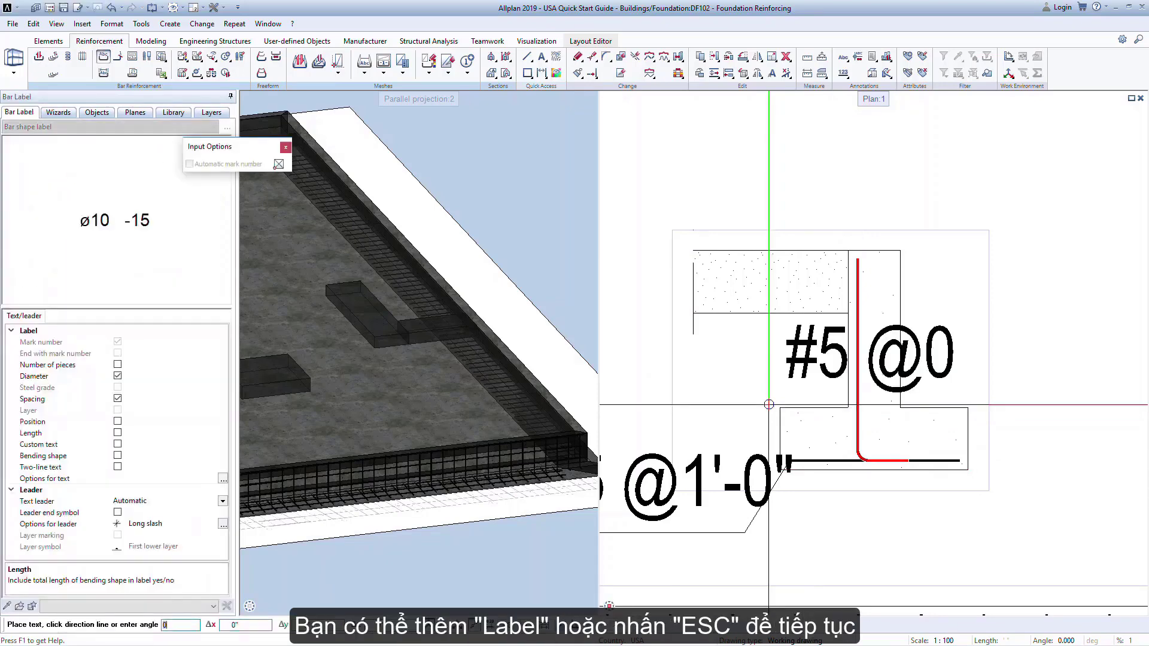
Label the hooked wall bar beside section 2-2 and accept its linear placement along the wall at 1' spacing.
scroll(769, 404, "down", 3)
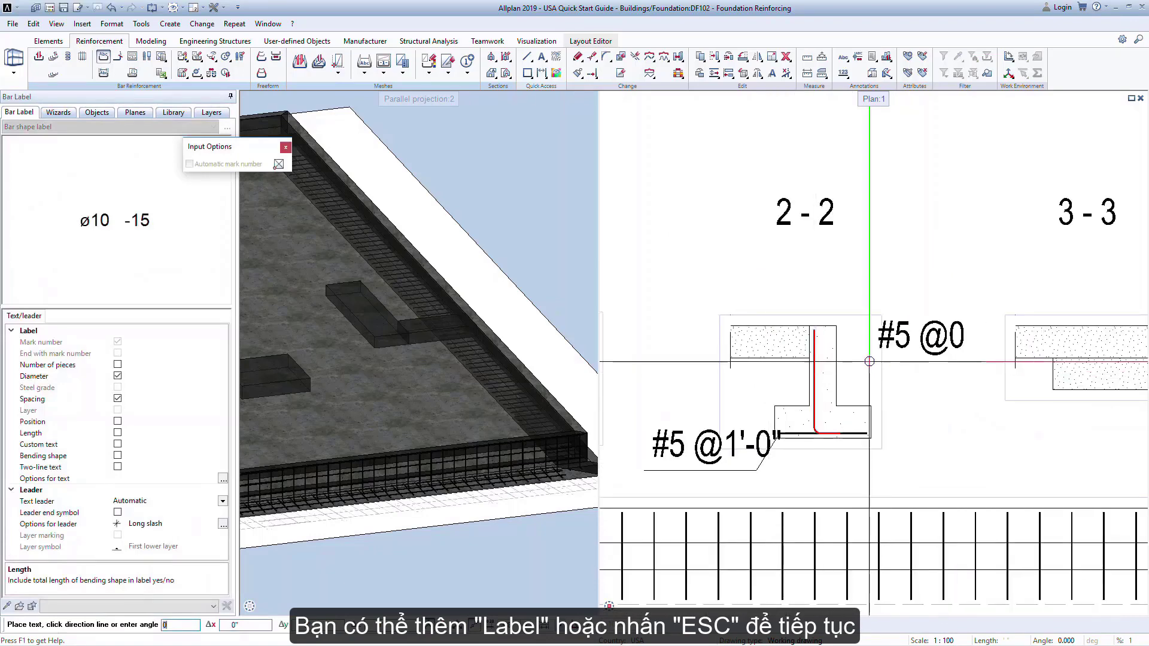
key("Escape")
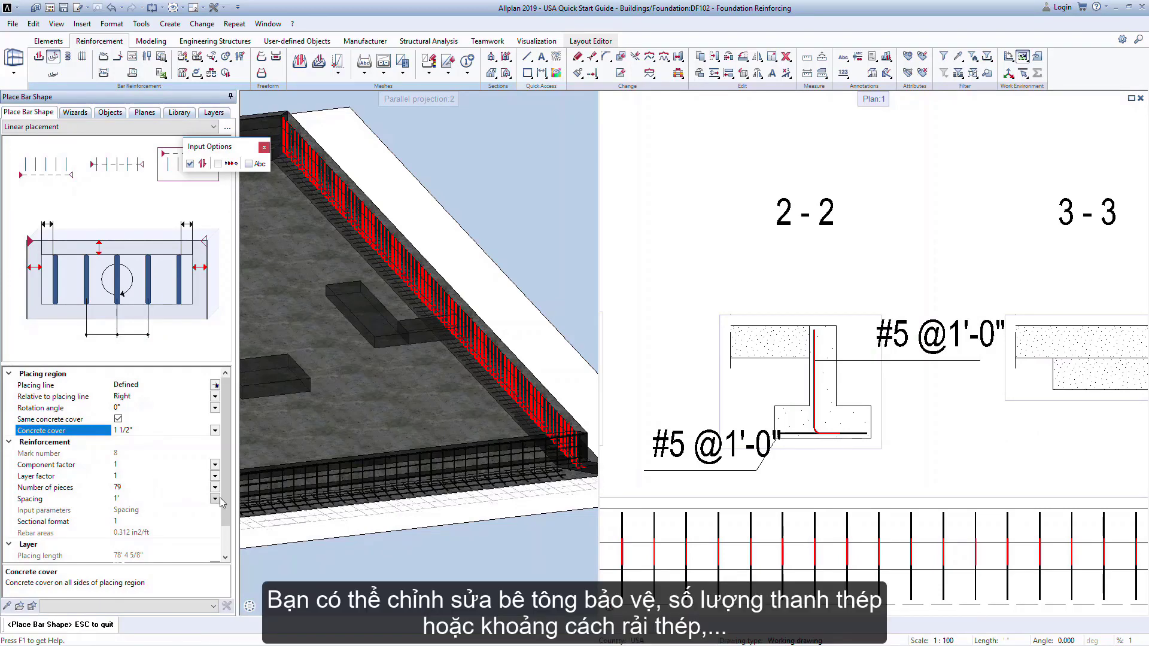
scroll(221, 502, "down", 1)
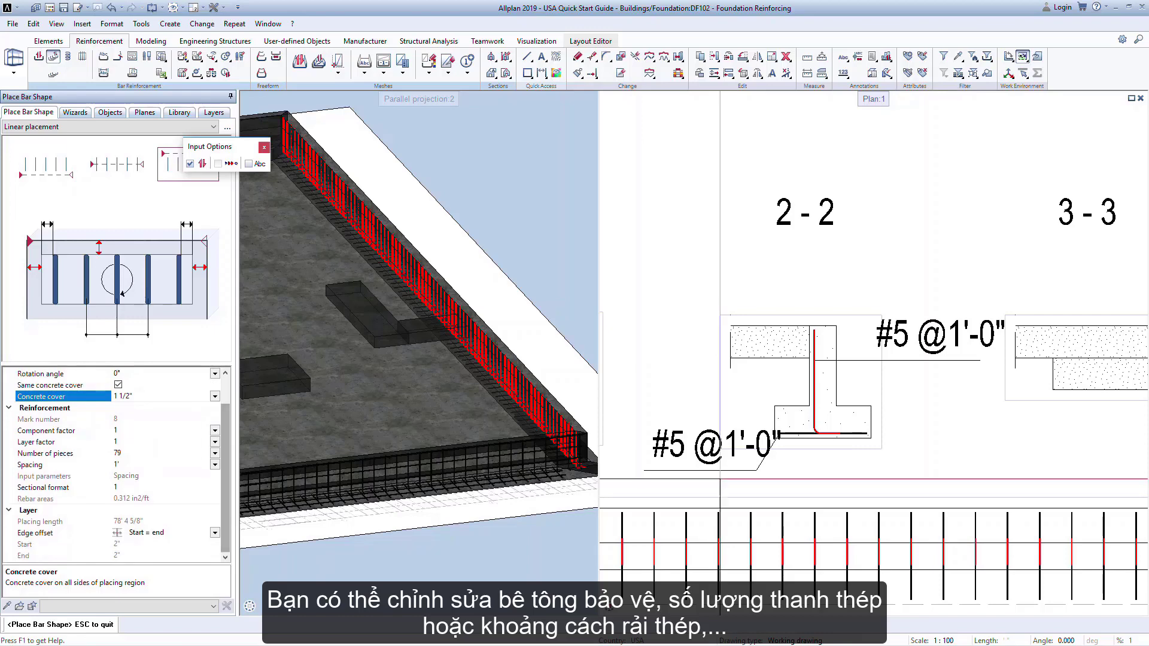
scroll(811, 460, "down", 3)
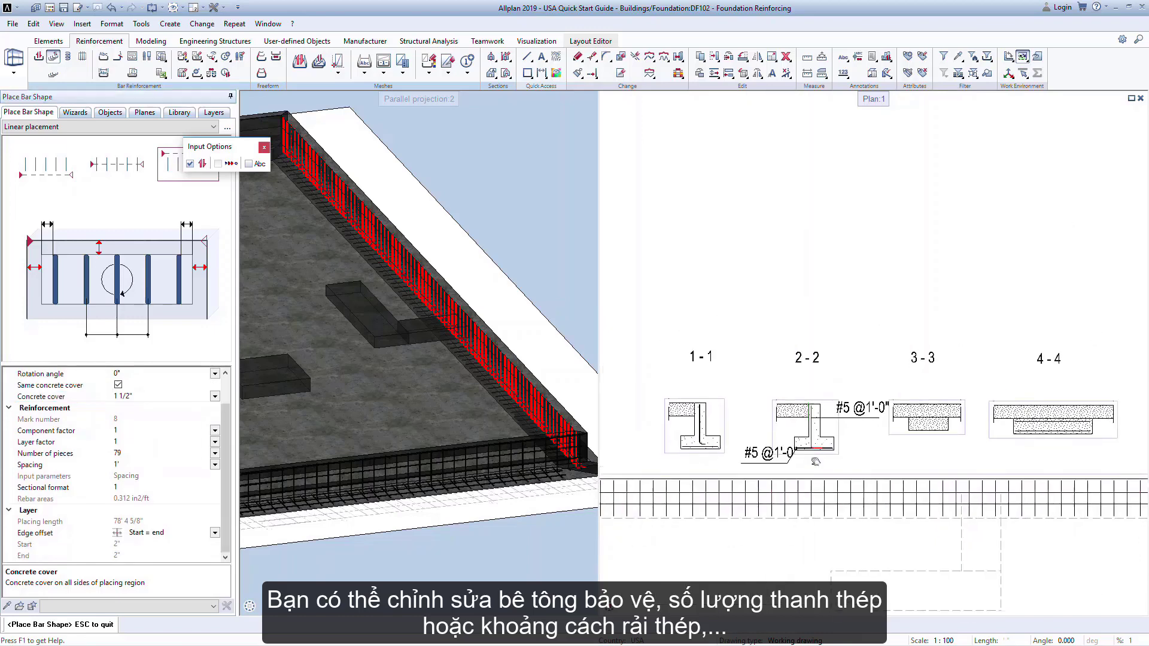
left_click(816, 460)
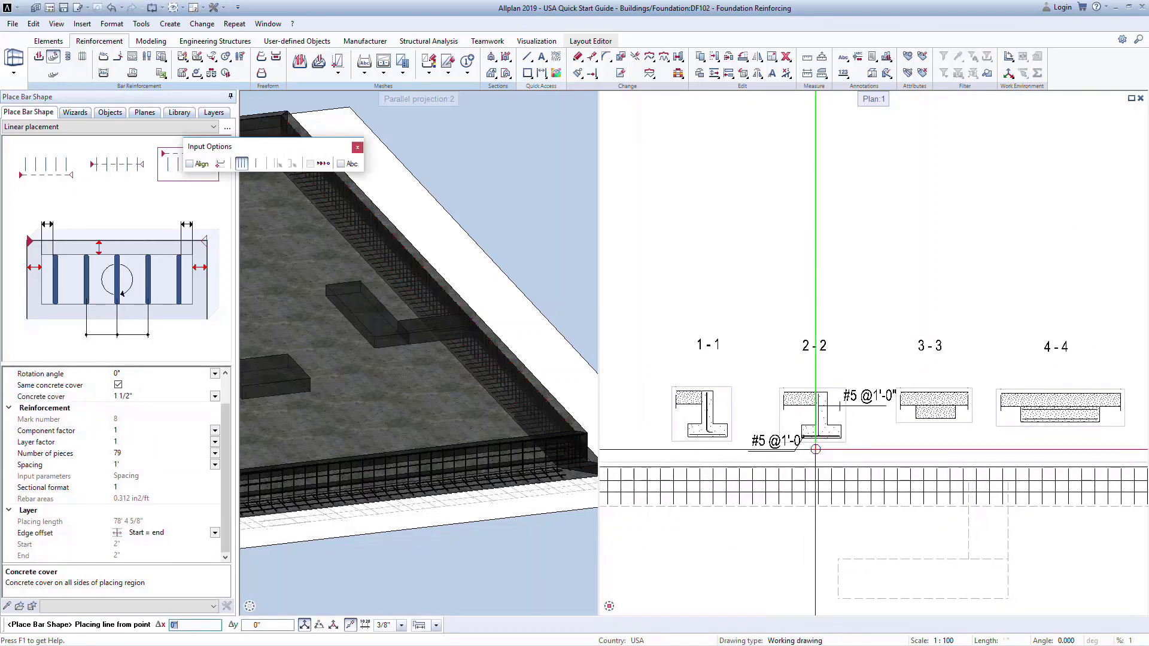
Finish placing the hooked wall bars of section 2-2 and inspect them along the wall in the 3D view.
key("Escape")
key("Escape")
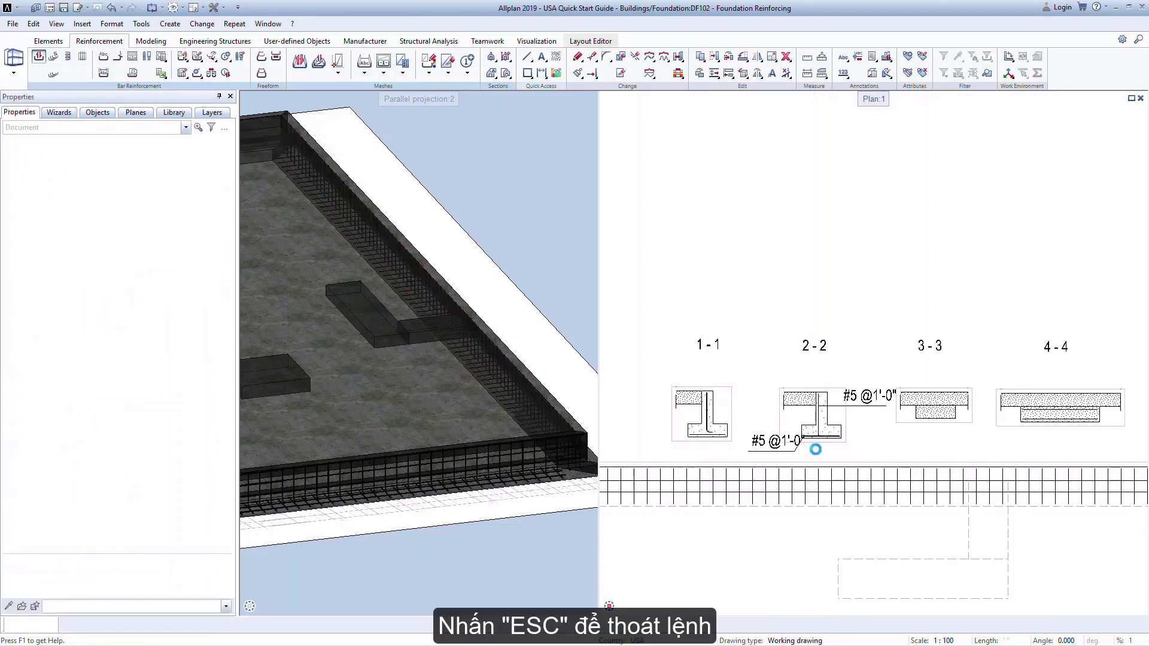
left_click_drag(457, 415, 428, 419)
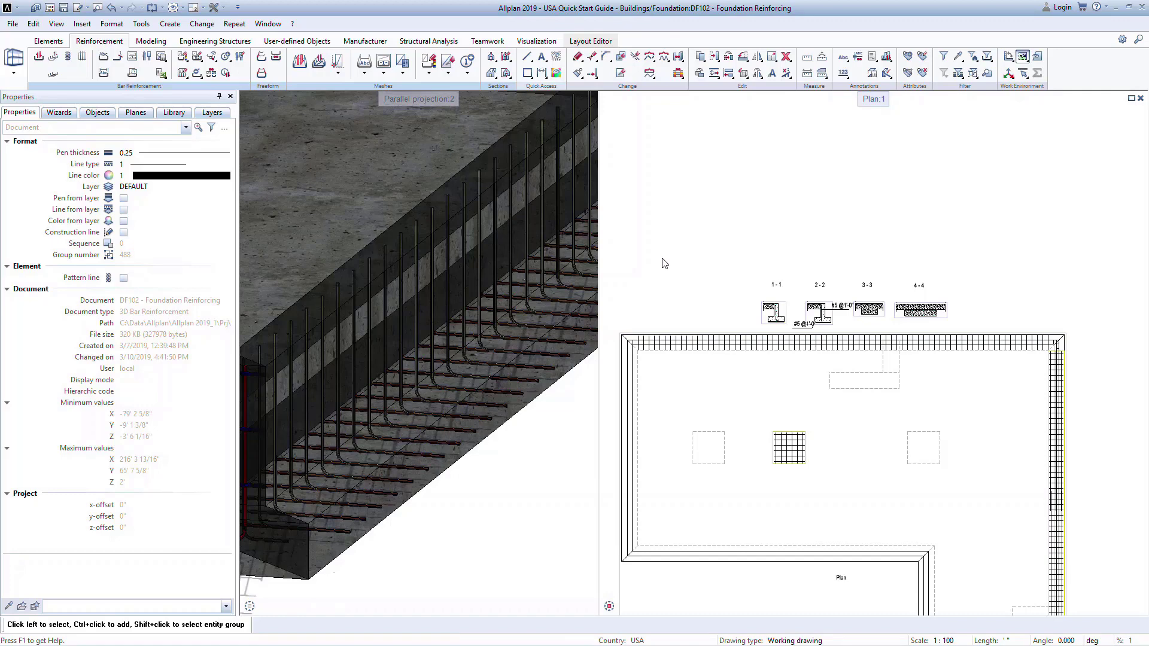
Unload the Foundation drawing files, load Second Floor with 202 Second Floor Reinforcing as current, and keep only the plan view open.
key("F2")
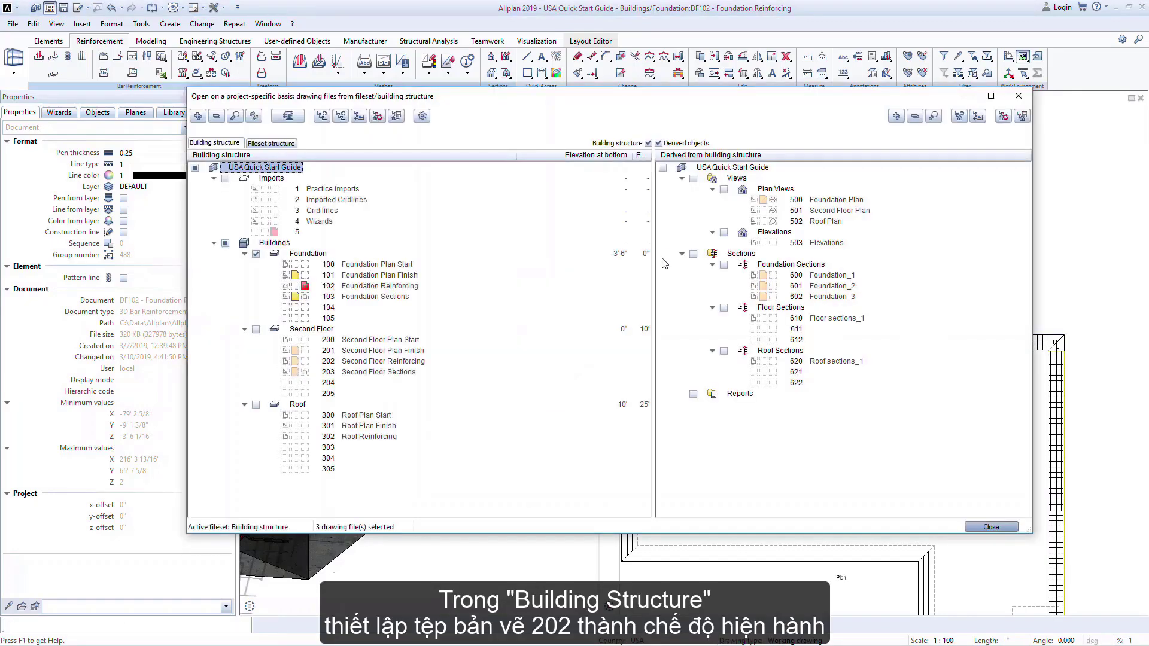
left_click(258, 256)
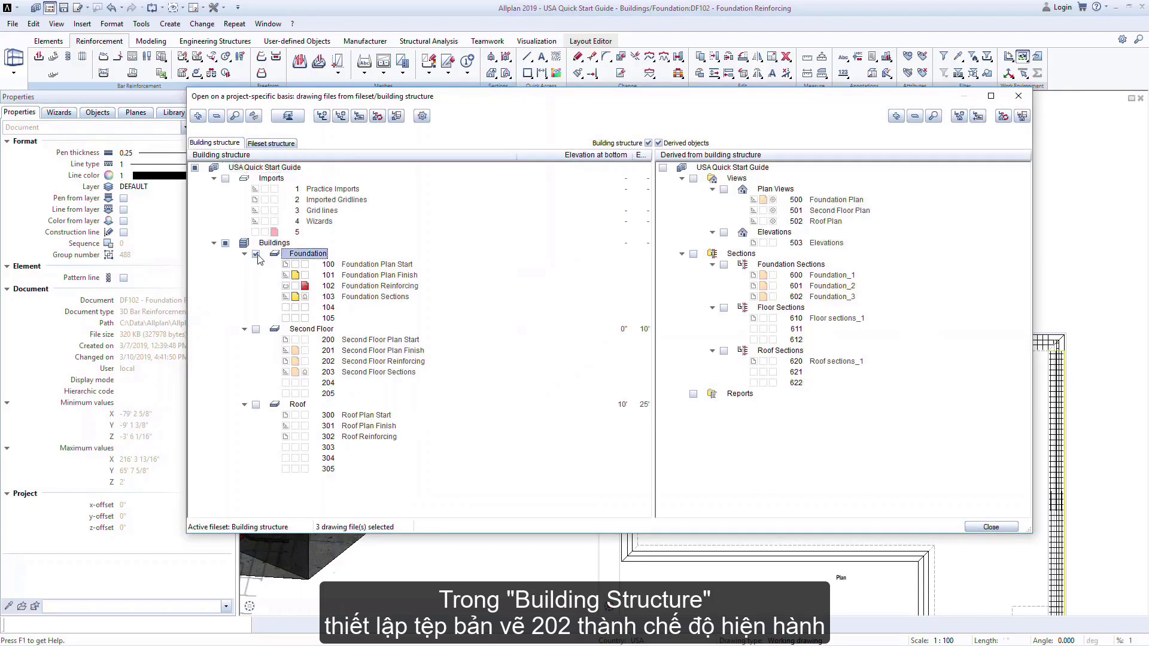
left_click(257, 330)
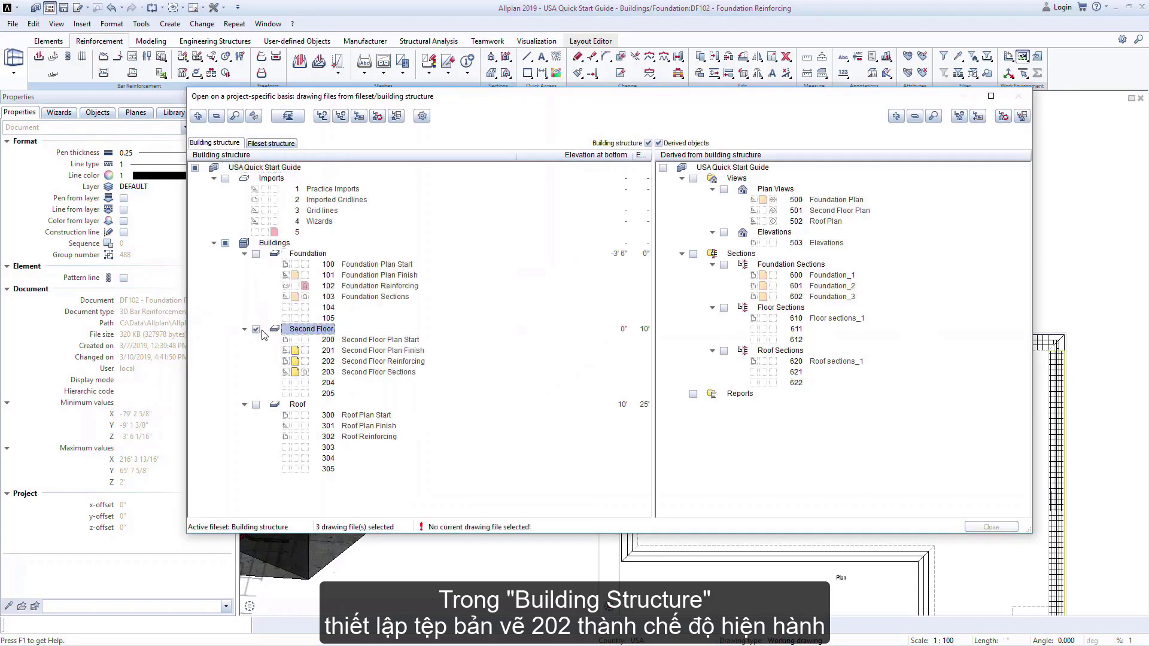
left_click(304, 361)
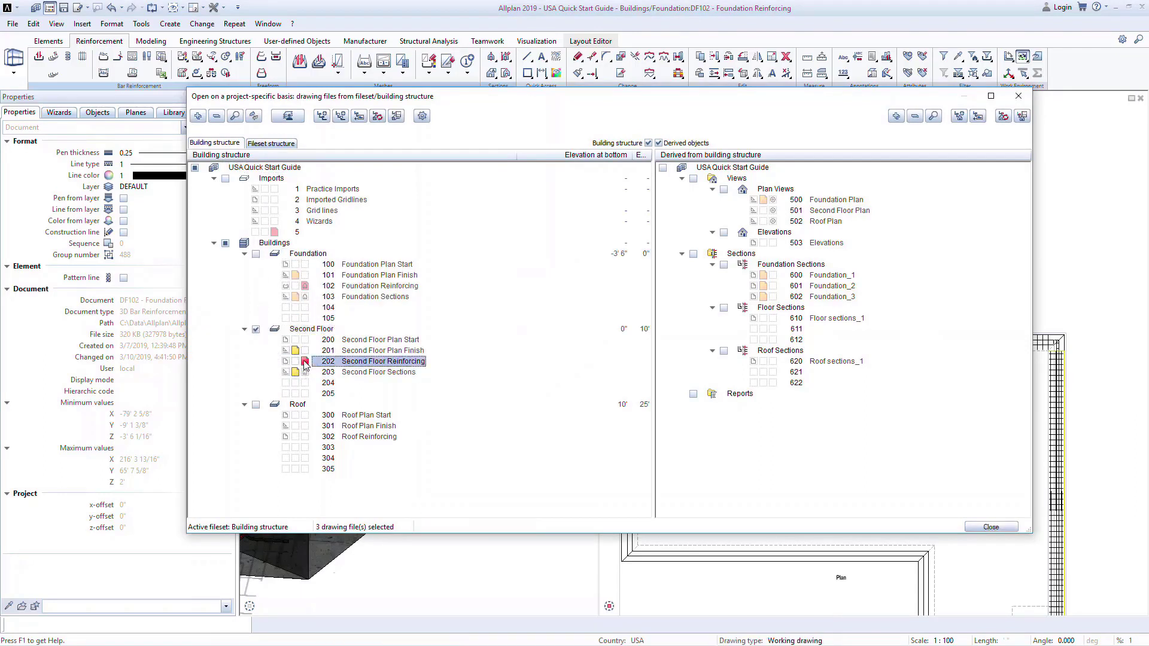
left_click(977, 529)
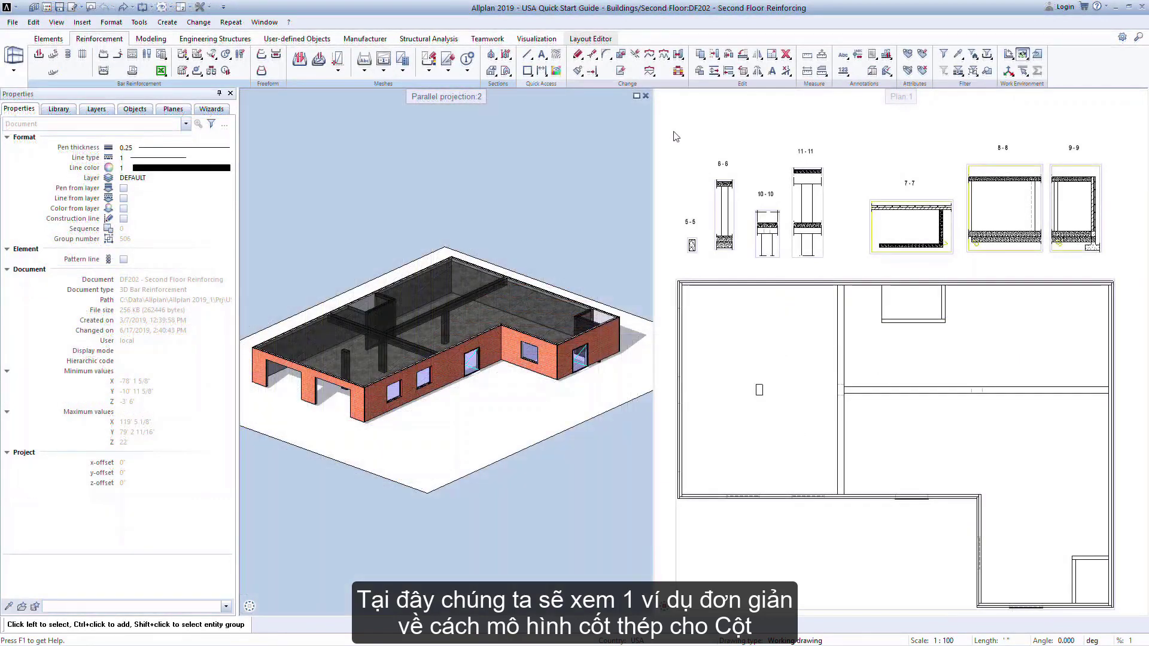
left_click(646, 96)
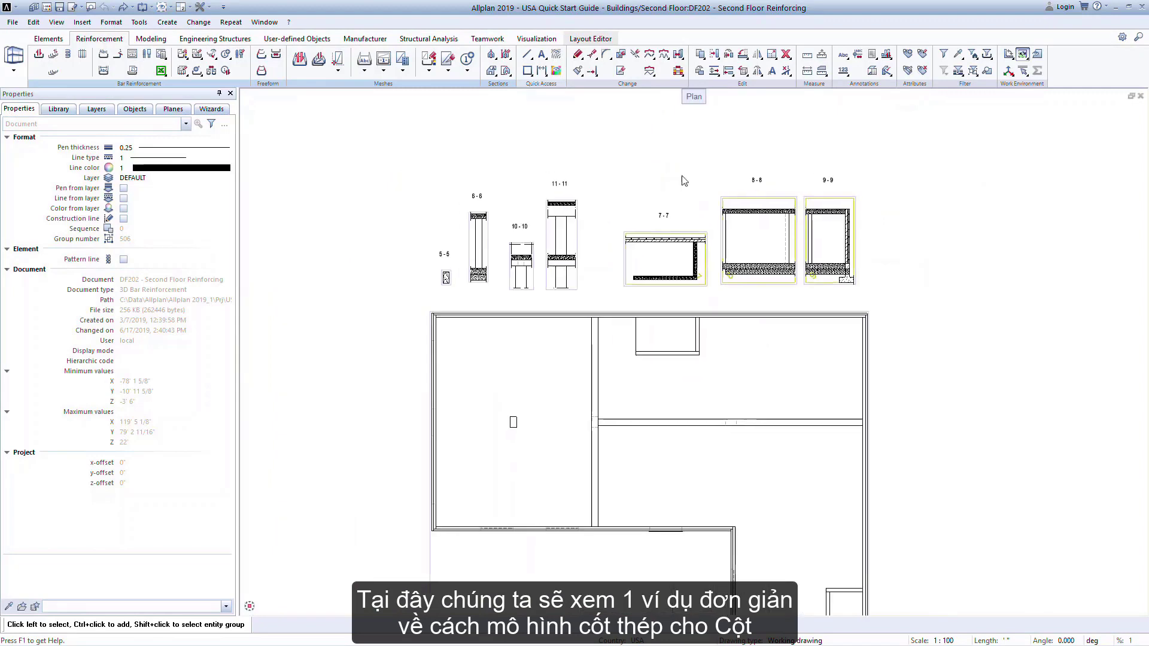
Fit a "Stirrup, closed" bar shape to the column outline in section 5-5 with 1 1/2" concrete cover.
scroll(454, 259, "up", 5)
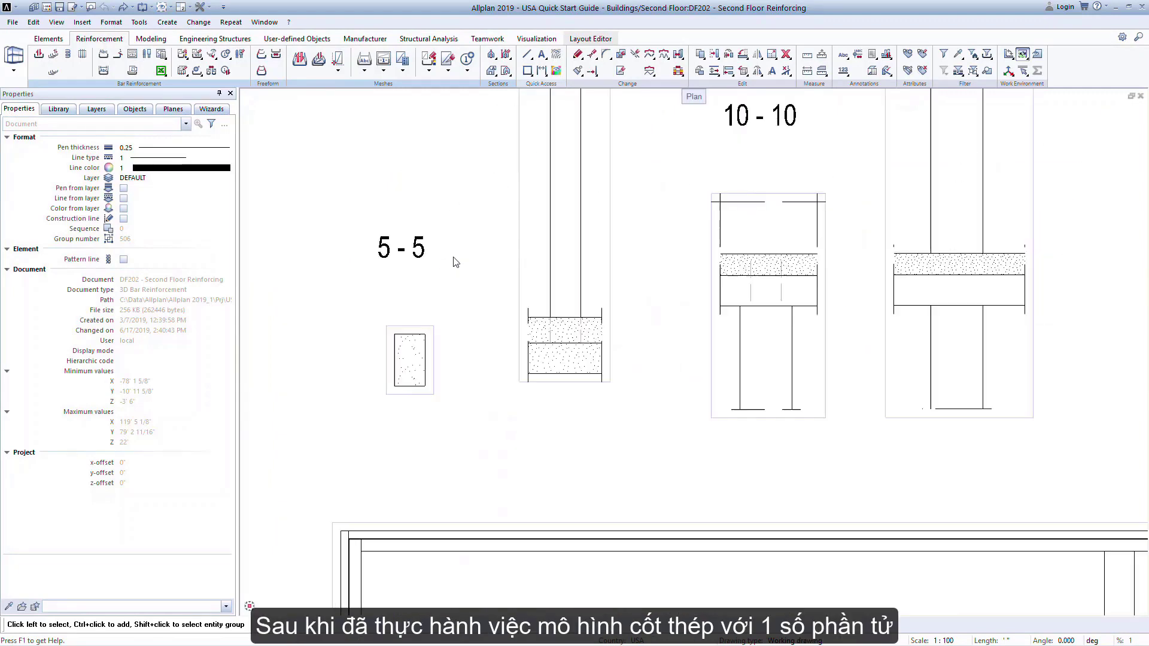
middle_click_drag(457, 256, 436, 346)
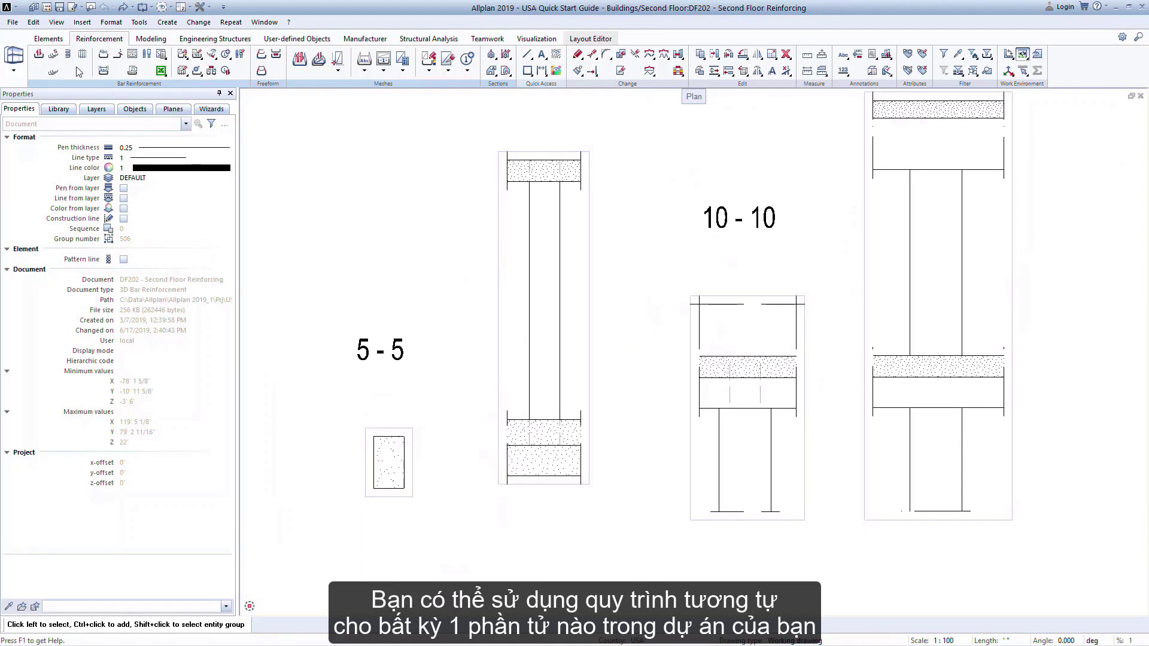
left_click(47, 55)
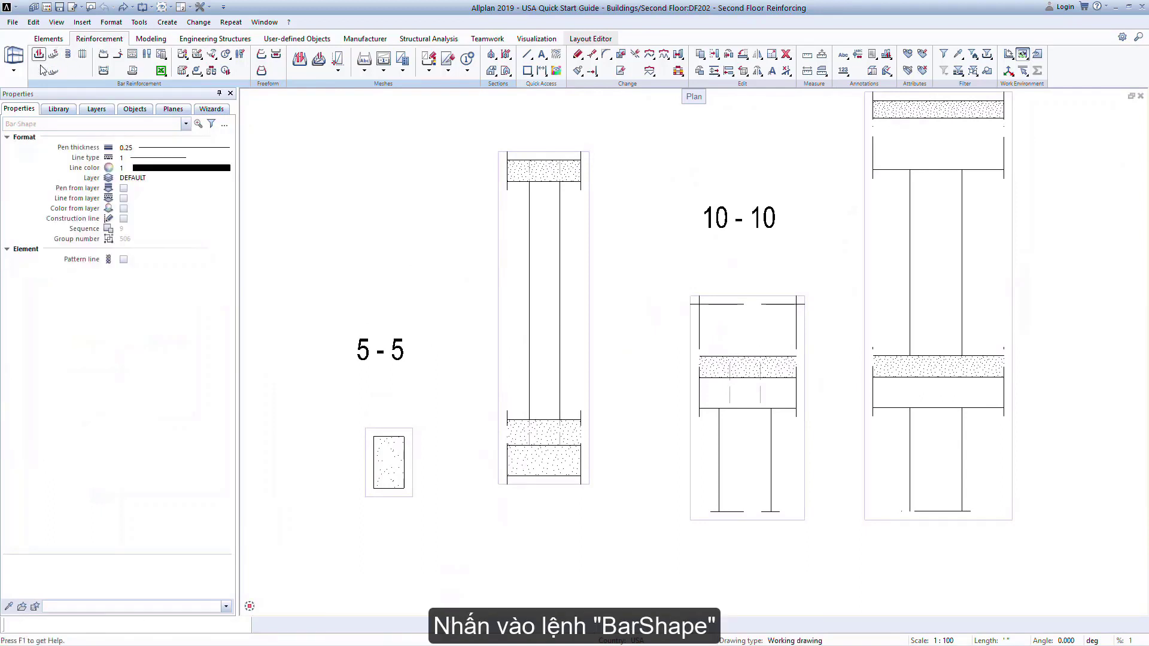
left_click(187, 124)
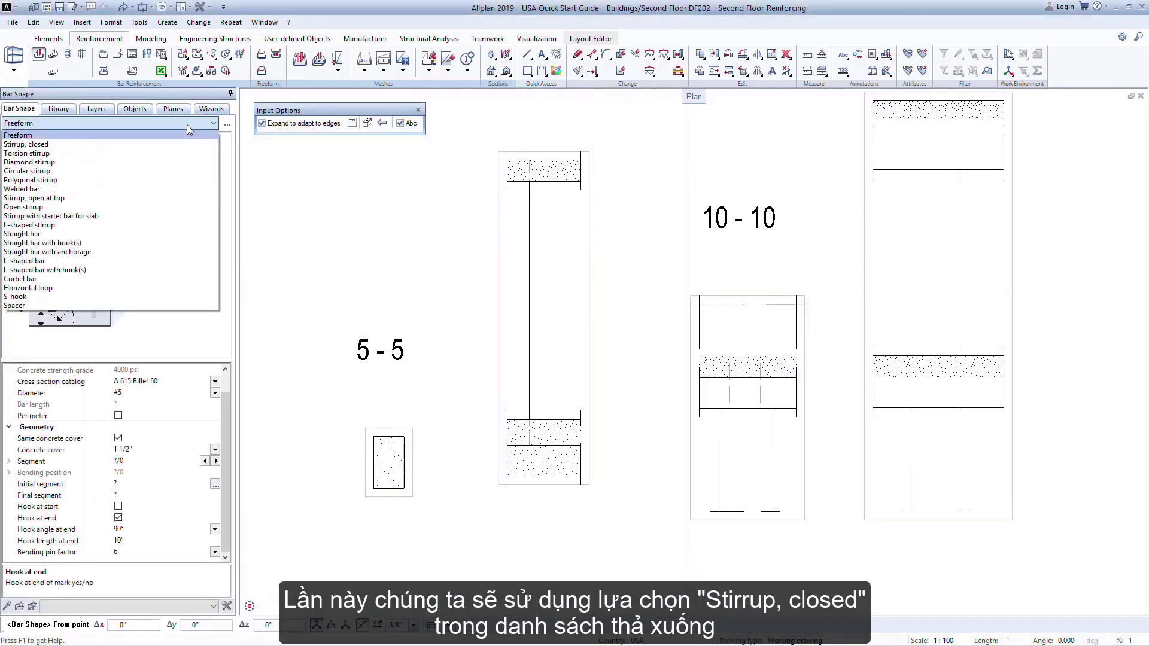
left_click(176, 144)
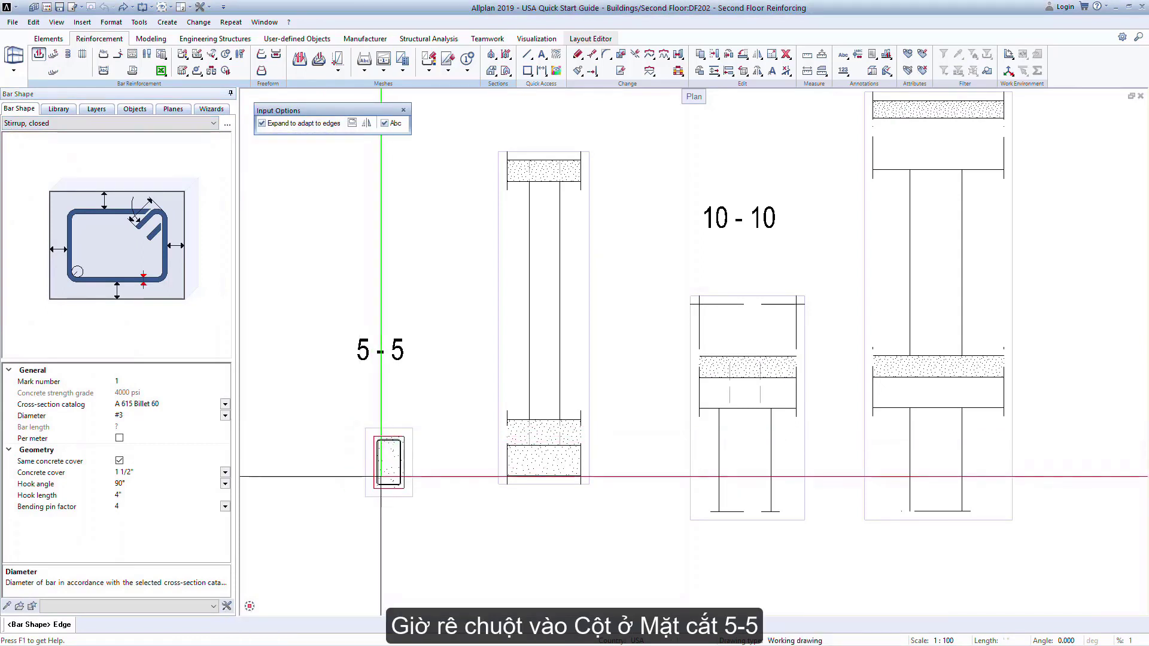
left_click(381, 477)
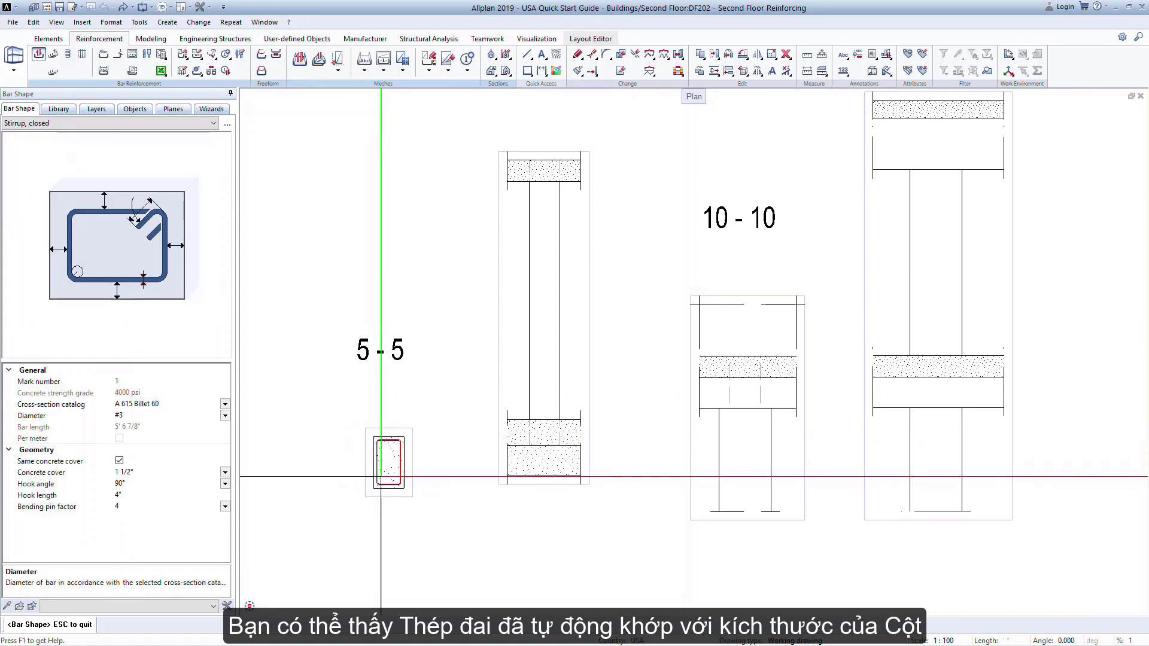
Set the column stirrup's diameter to #4 and accept the shape without adding a label.
left_click(226, 418)
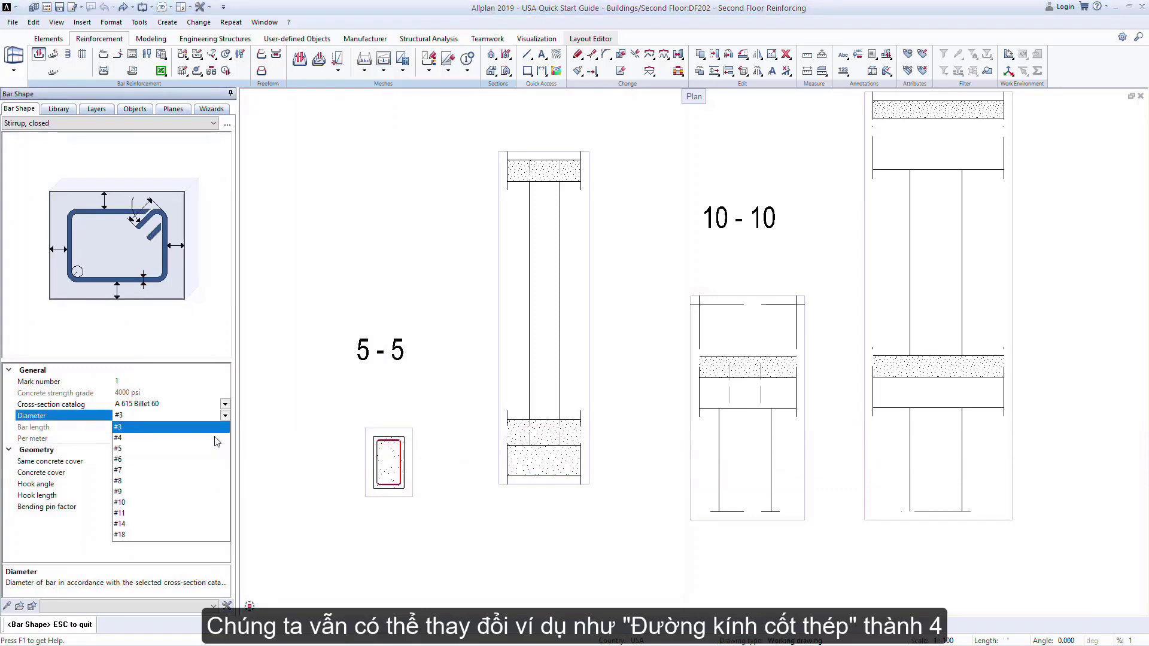
left_click(217, 439)
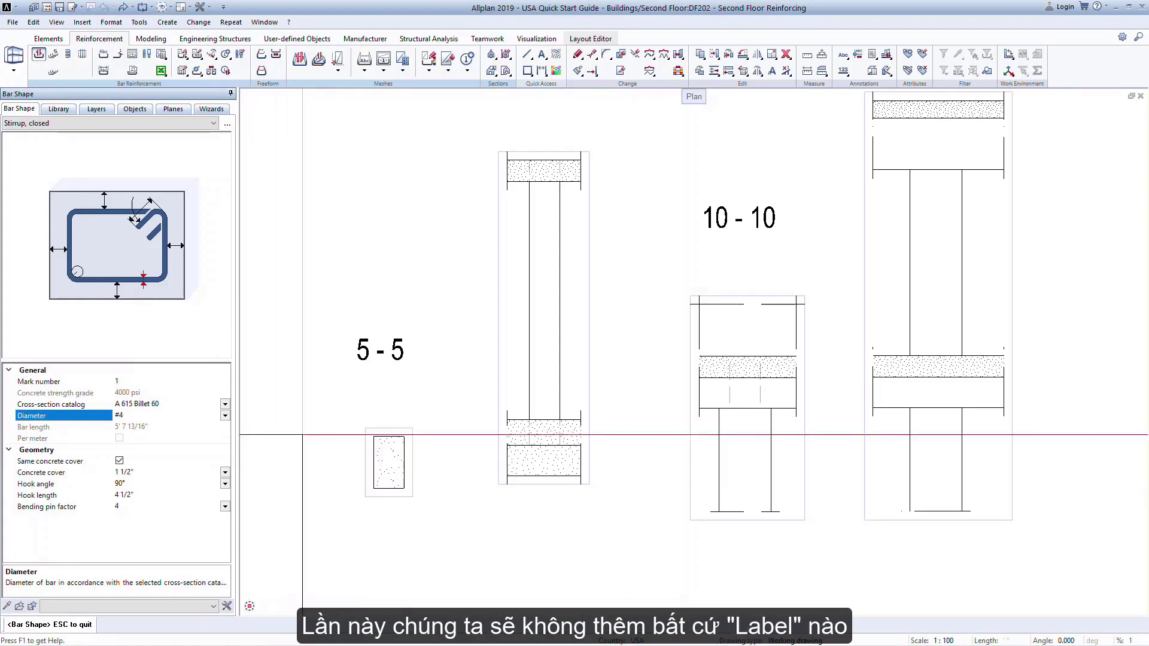
left_click(302, 436)
key("Escape")
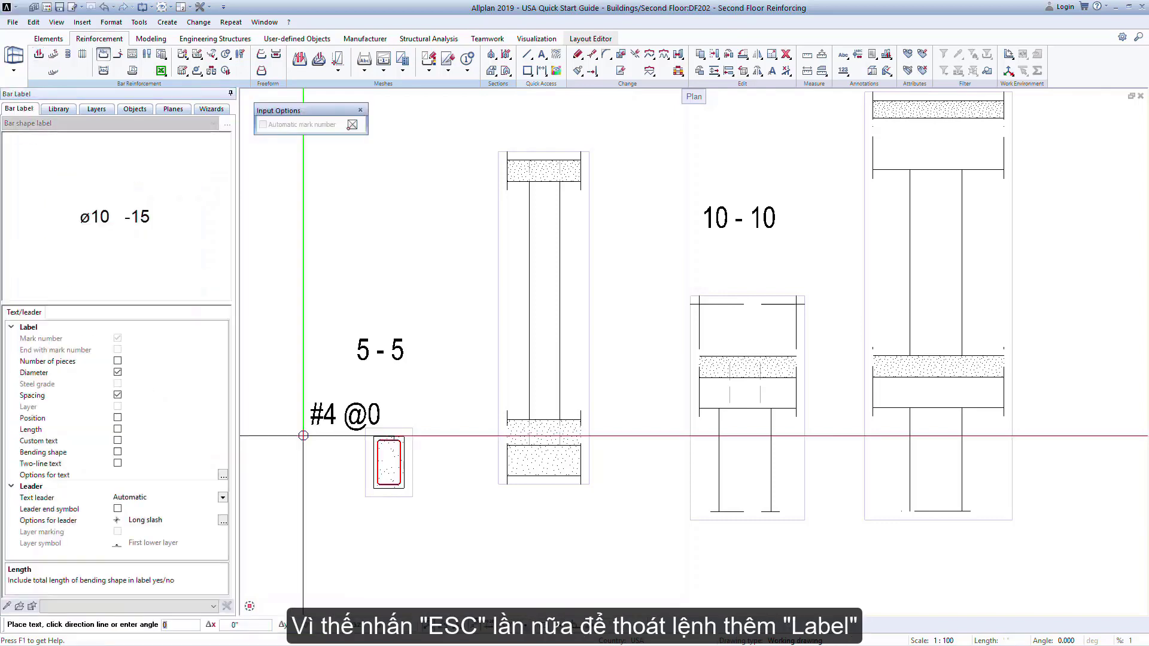
key("Escape")
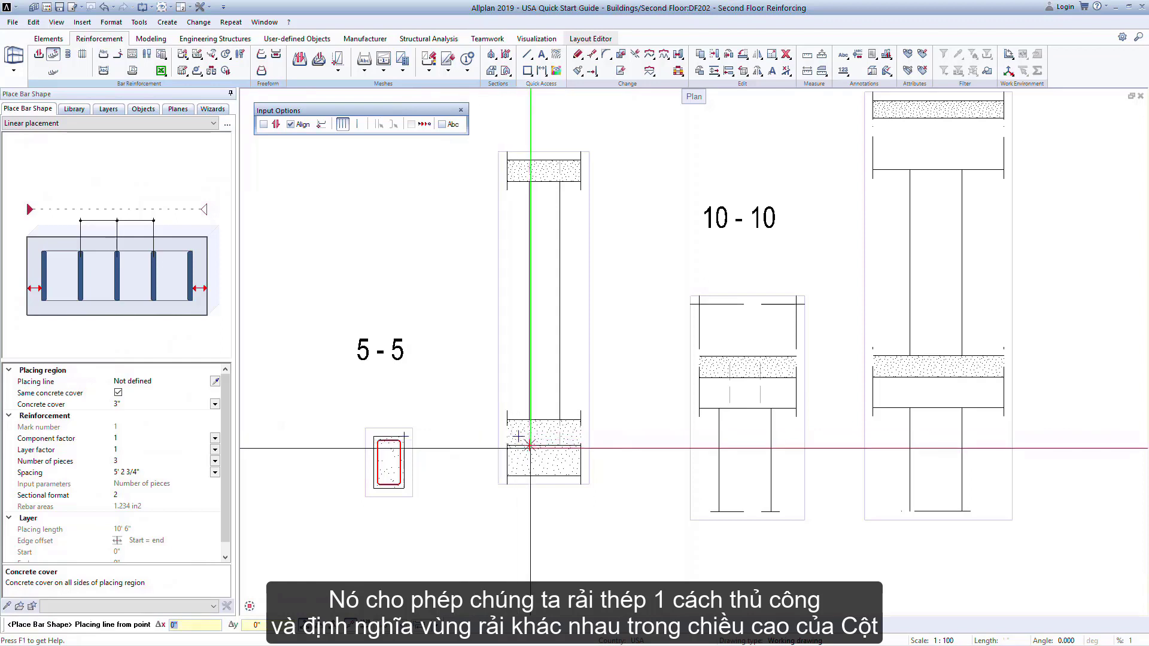
Place 4 stirrups in a linear region at the column base in section 6-6, from the slab's underside to just above it.
left_click(529, 421)
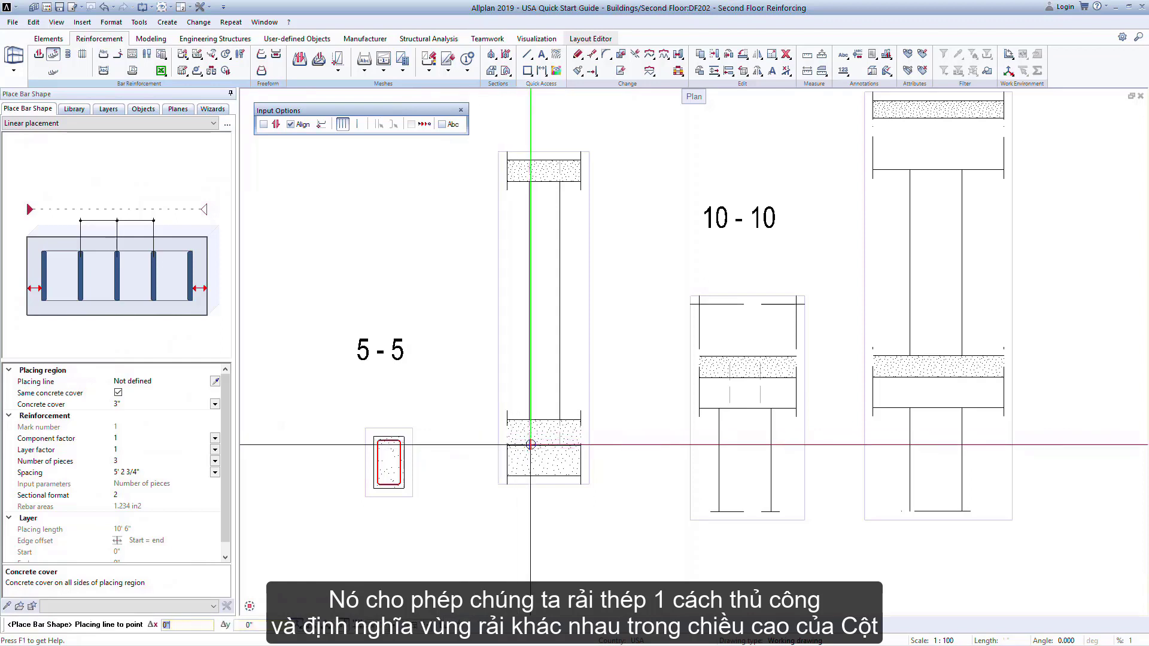
left_click(529, 406)
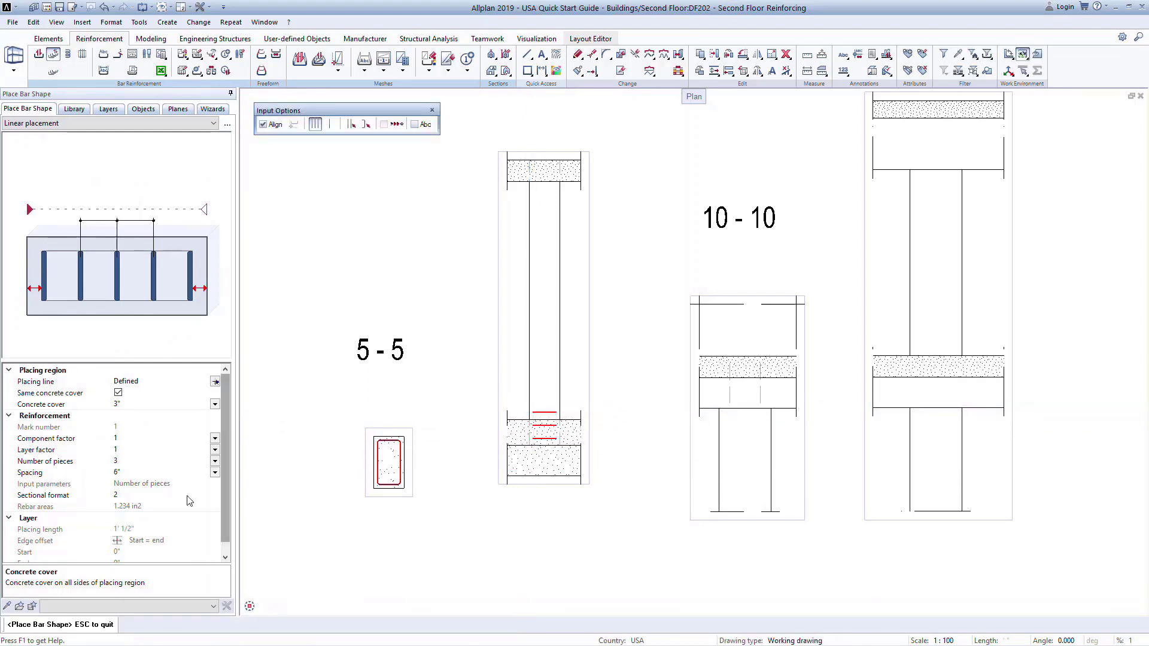
left_click(140, 462)
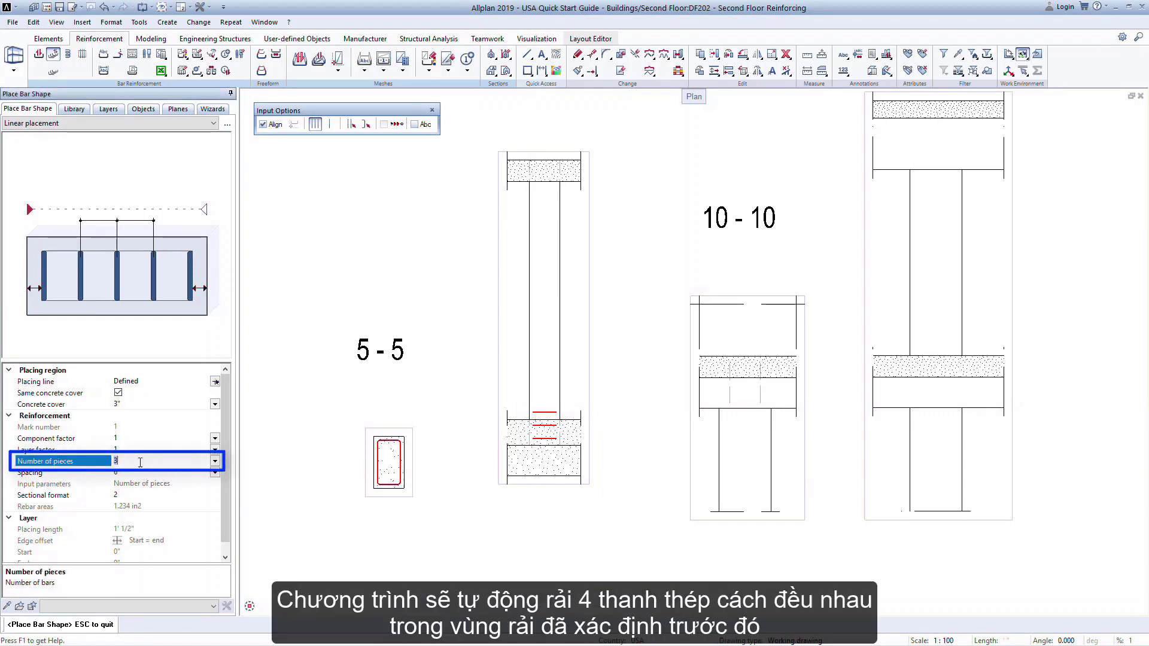
key("Return")
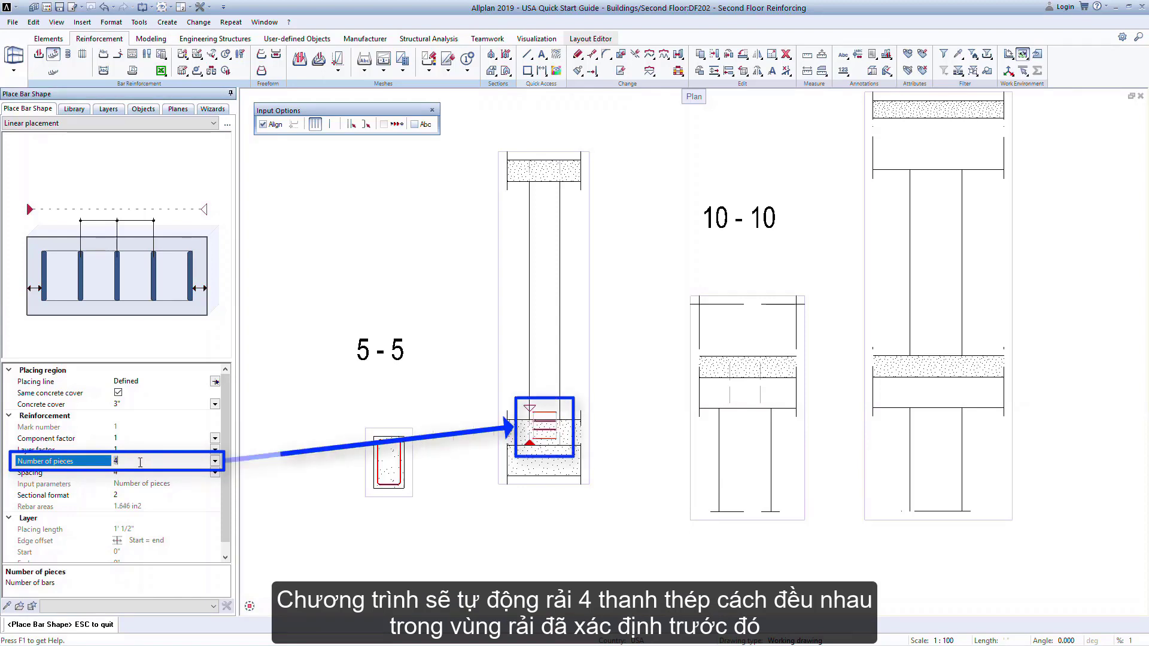
key("Return")
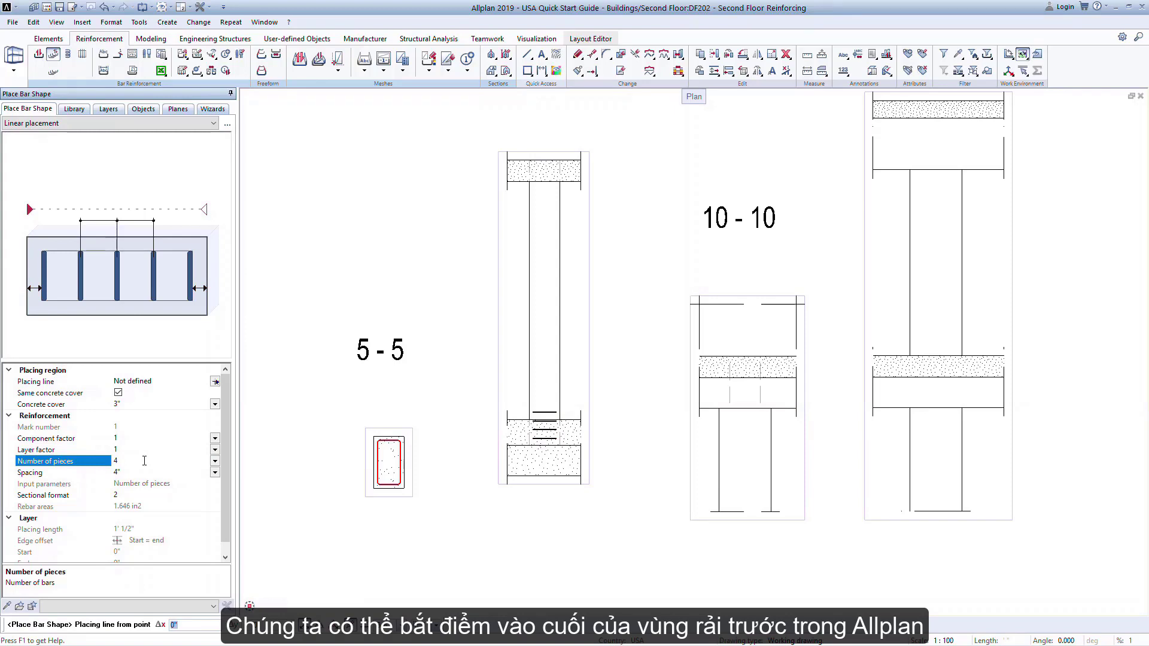
Place stirrups at 18" spacing in a second region running 8' up the column from the end of the base region.
left_click(215, 382)
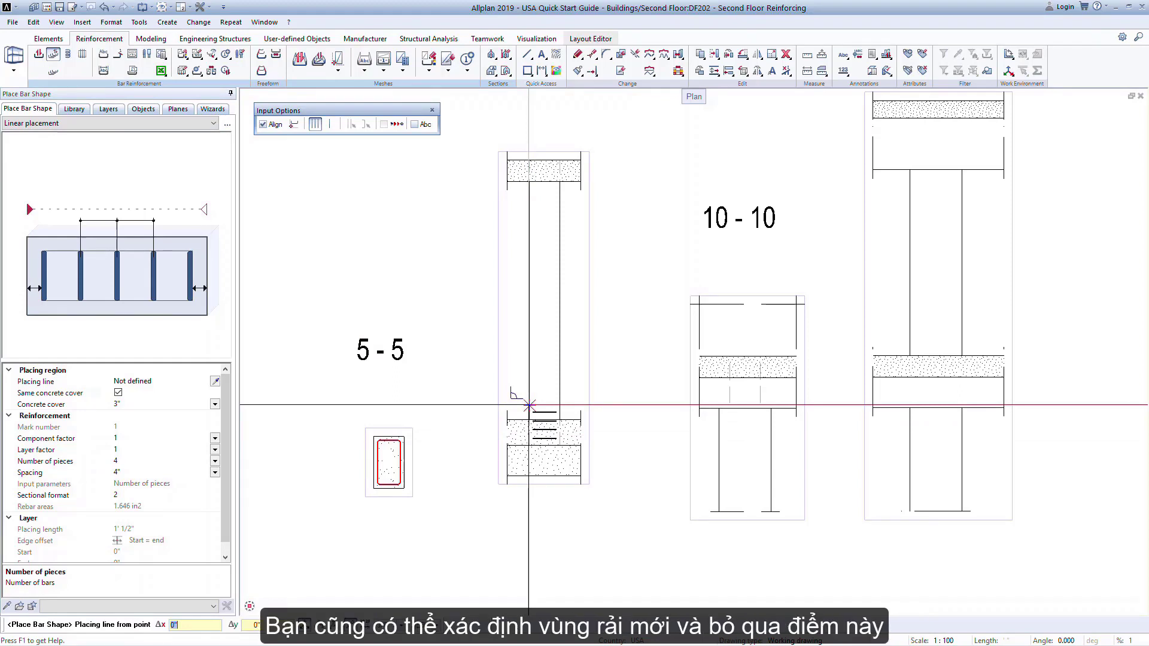
left_click(529, 405)
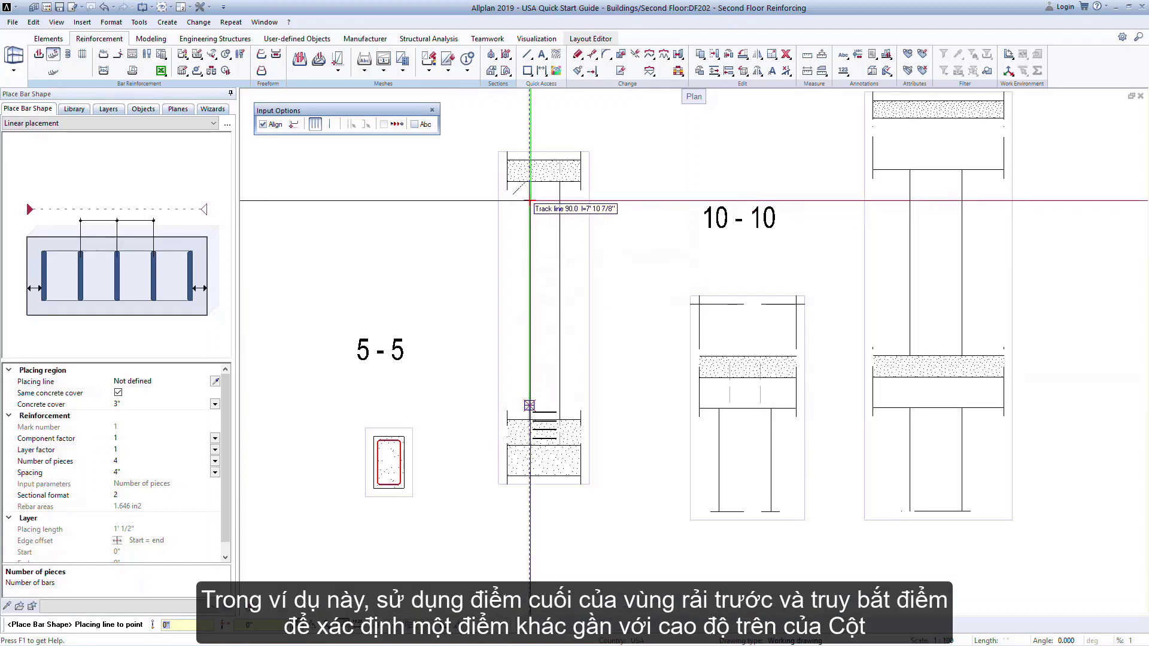
type("8")
key("Return")
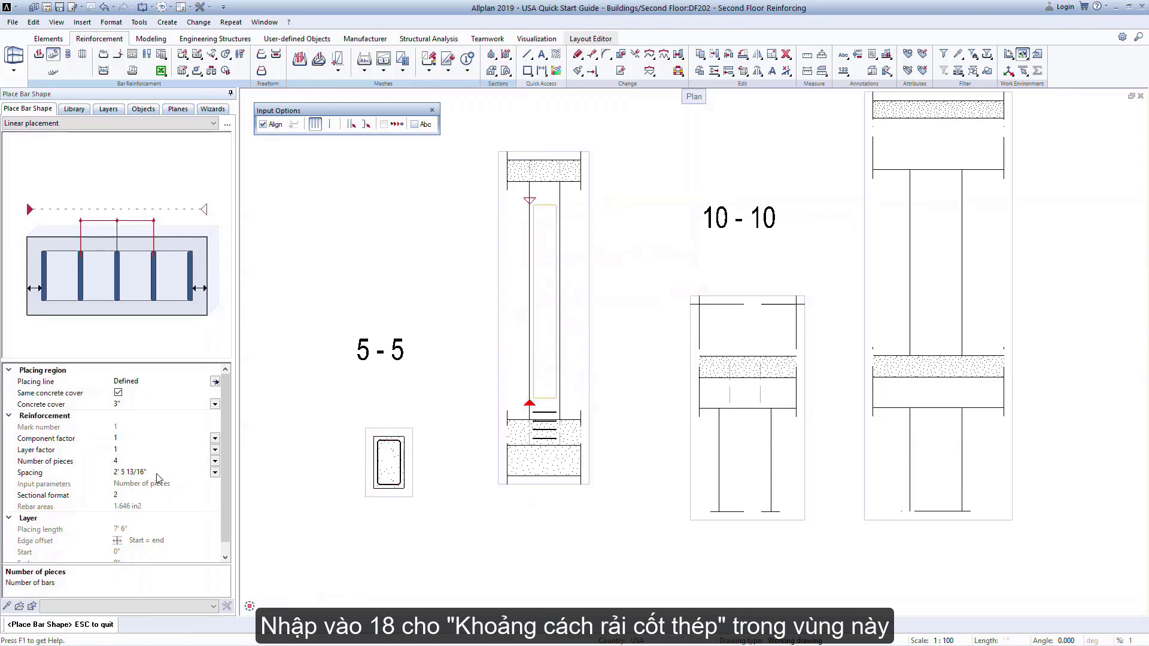
left_click(157, 473)
type("18")
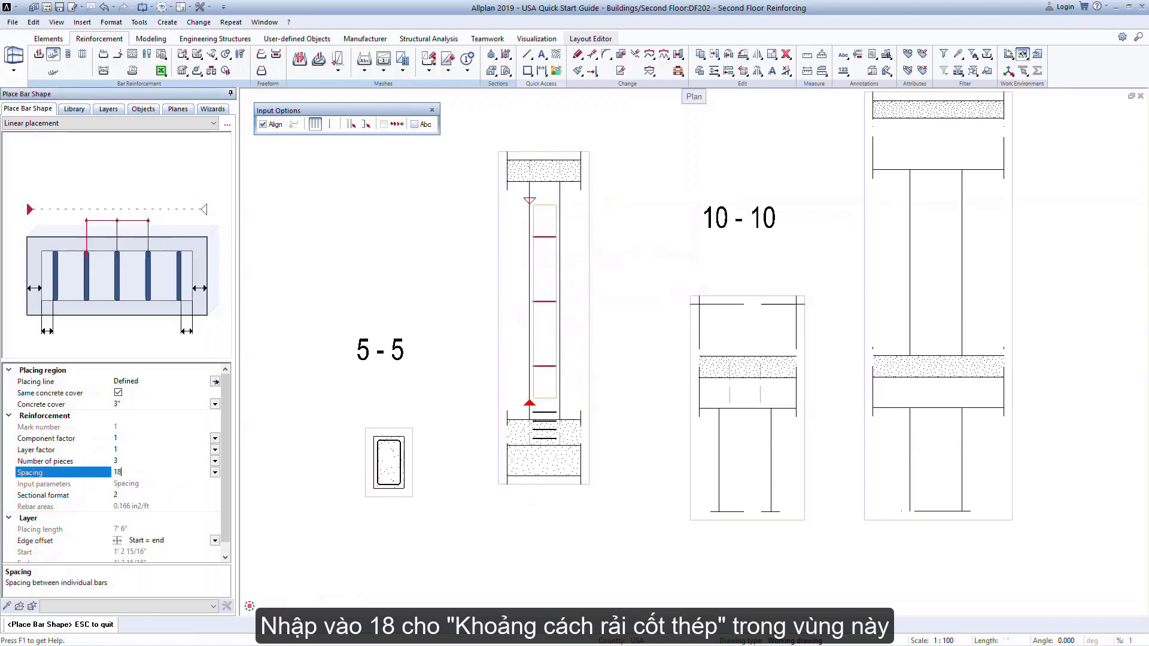
key("Return")
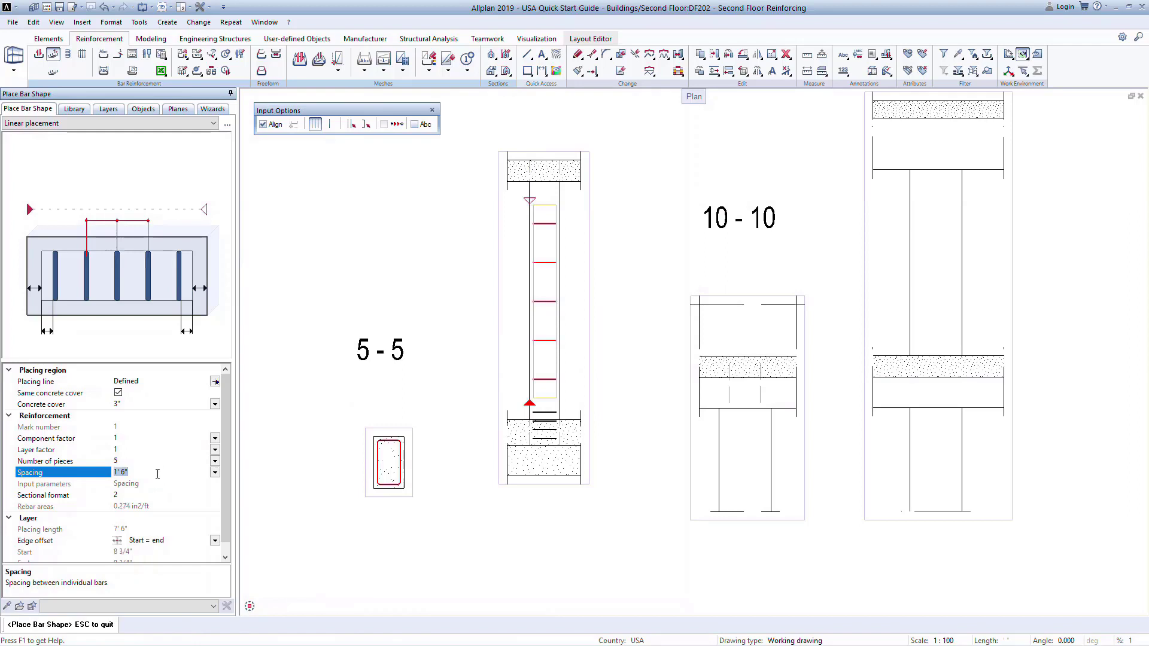
key("Escape")
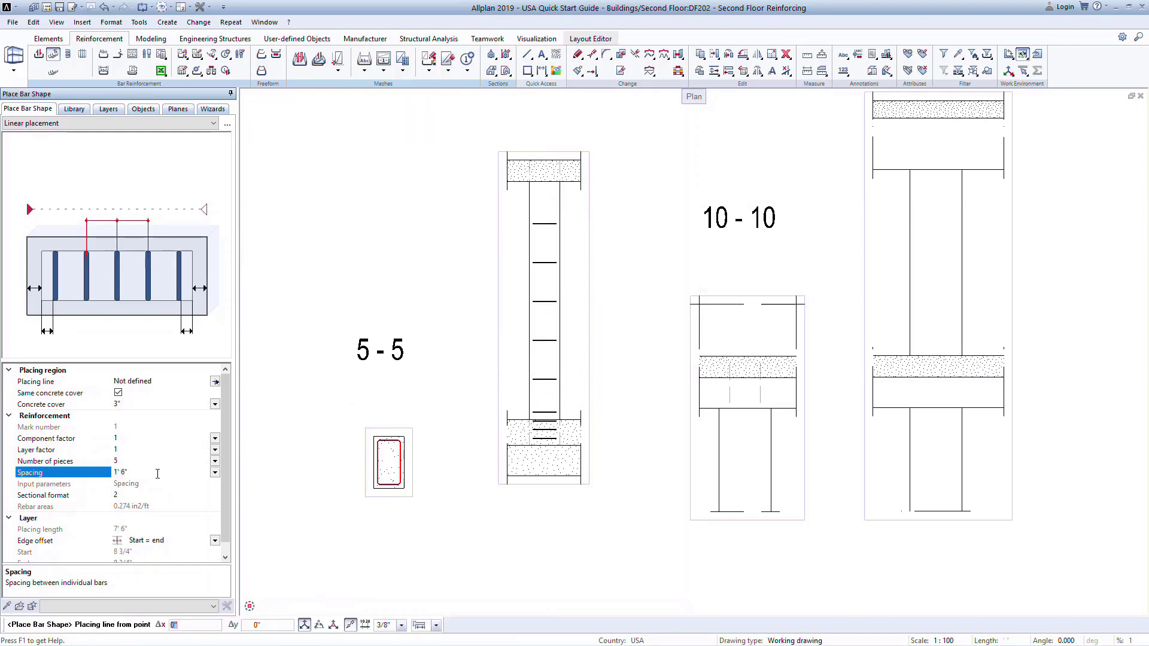
Place 3 stirrups in a third region from near the column's upper end to the top of the upper slab in section 6-6.
left_click(529, 198)
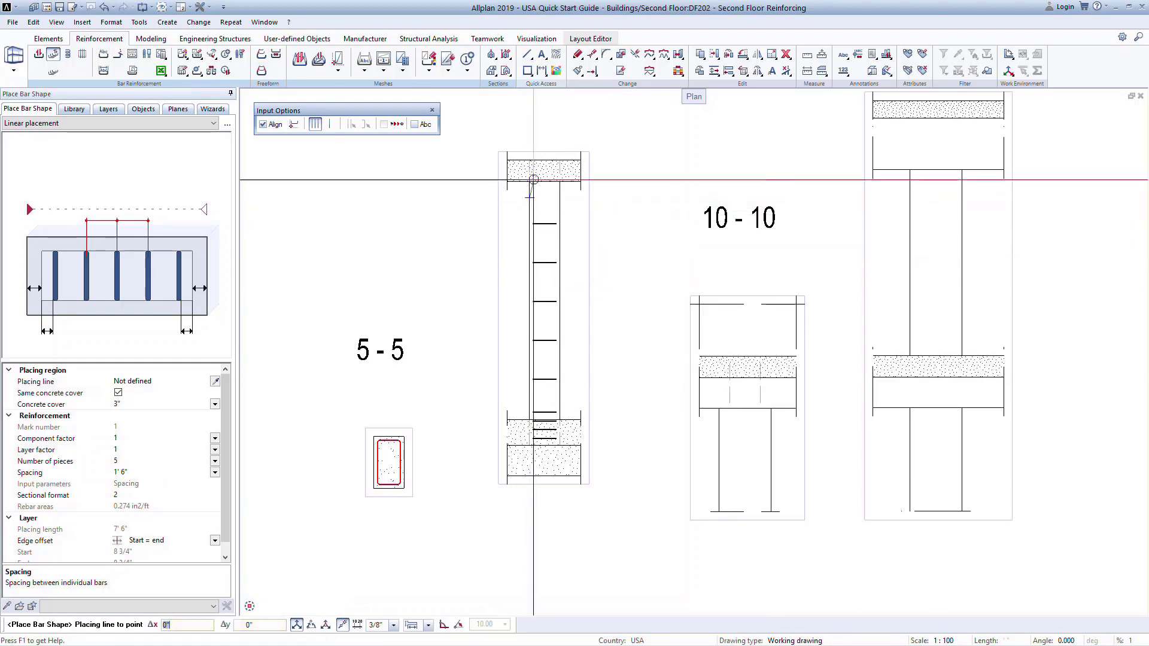
left_click(554, 195)
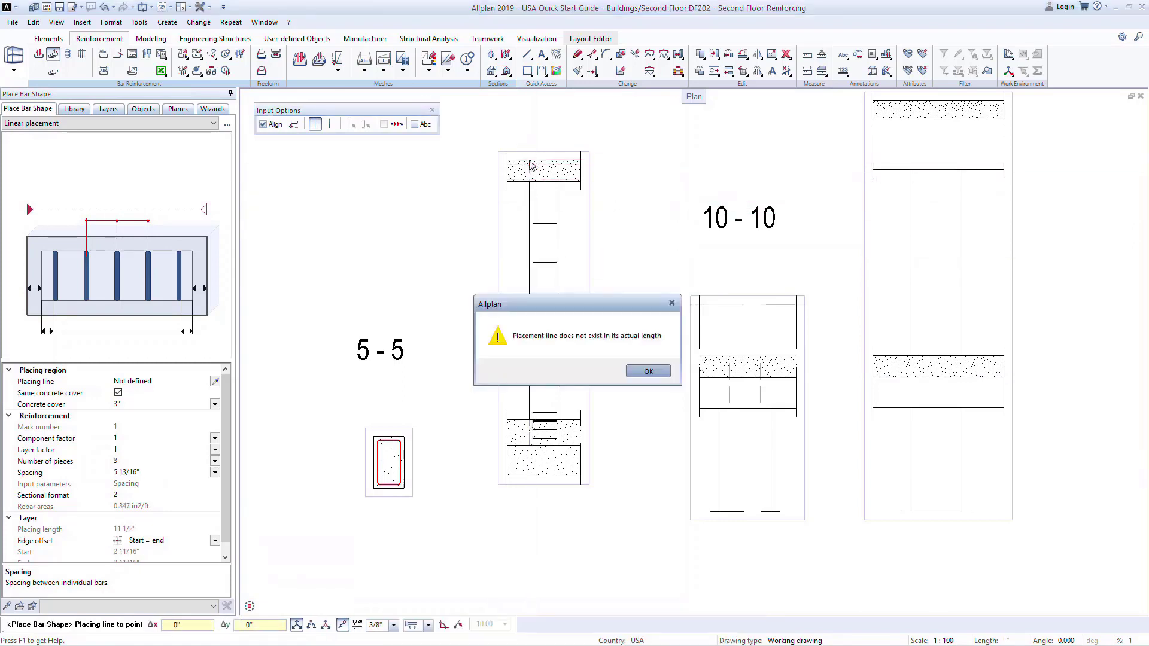
left_click(656, 371)
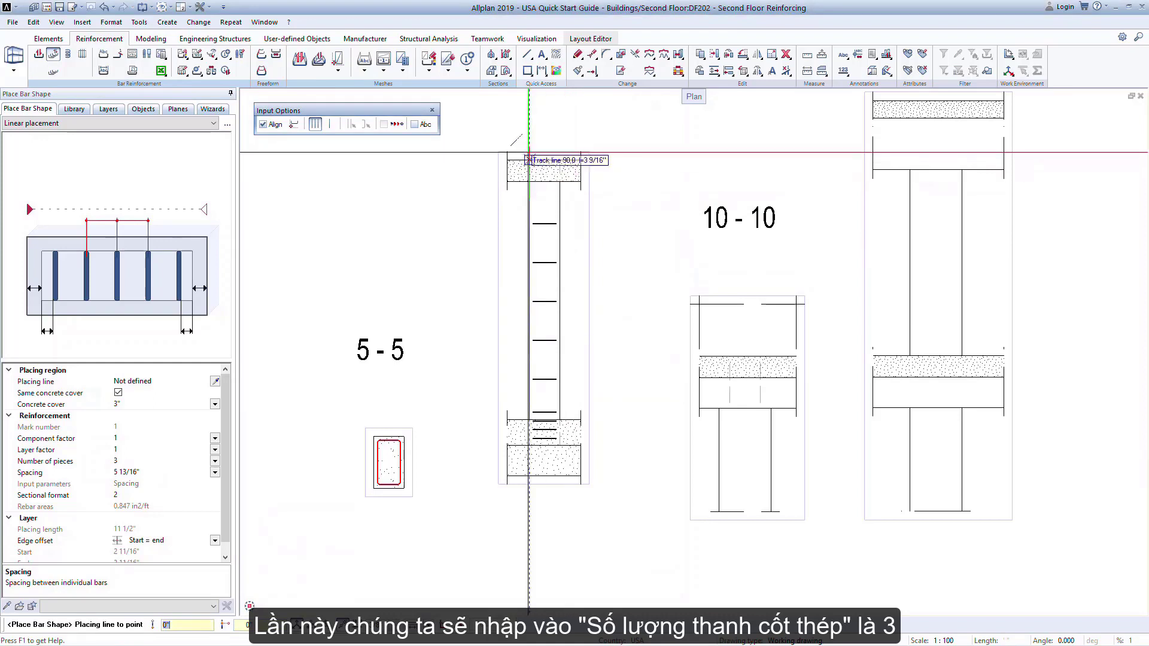
left_click(529, 160)
left_click(146, 460)
type("3")
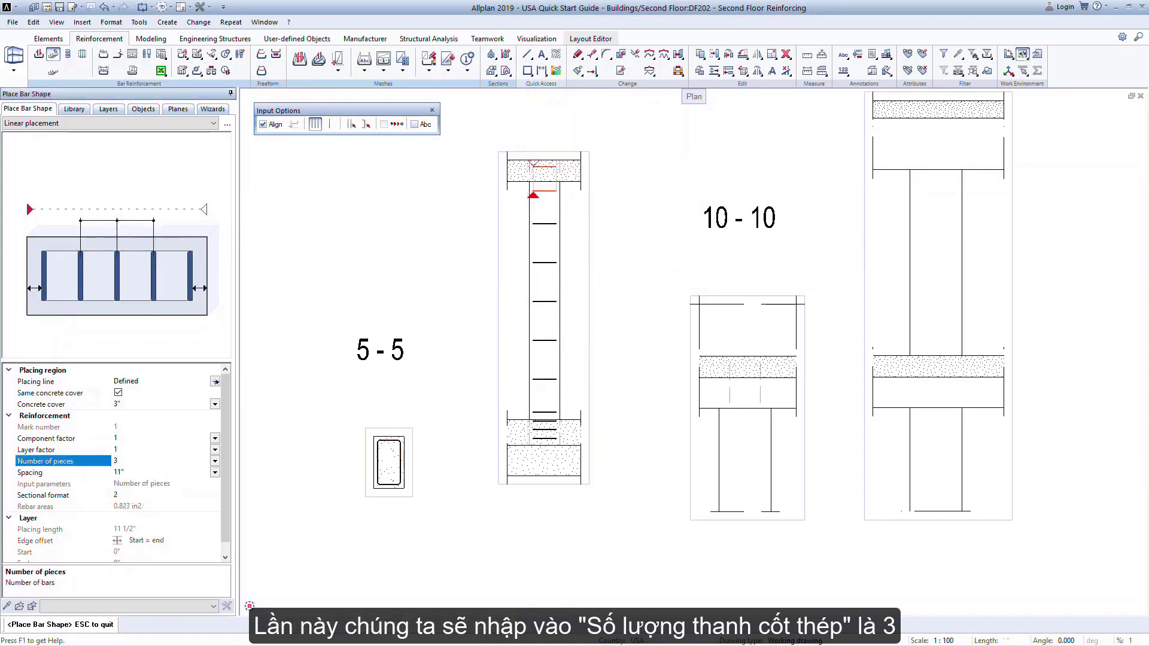
key("Return")
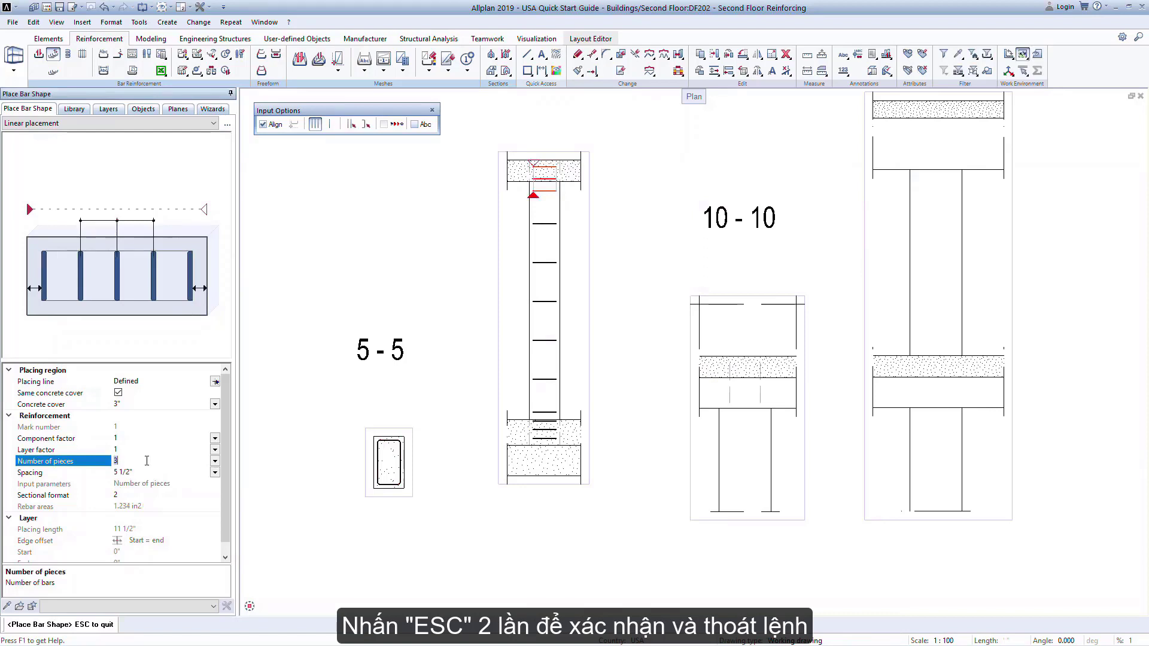
key("Escape")
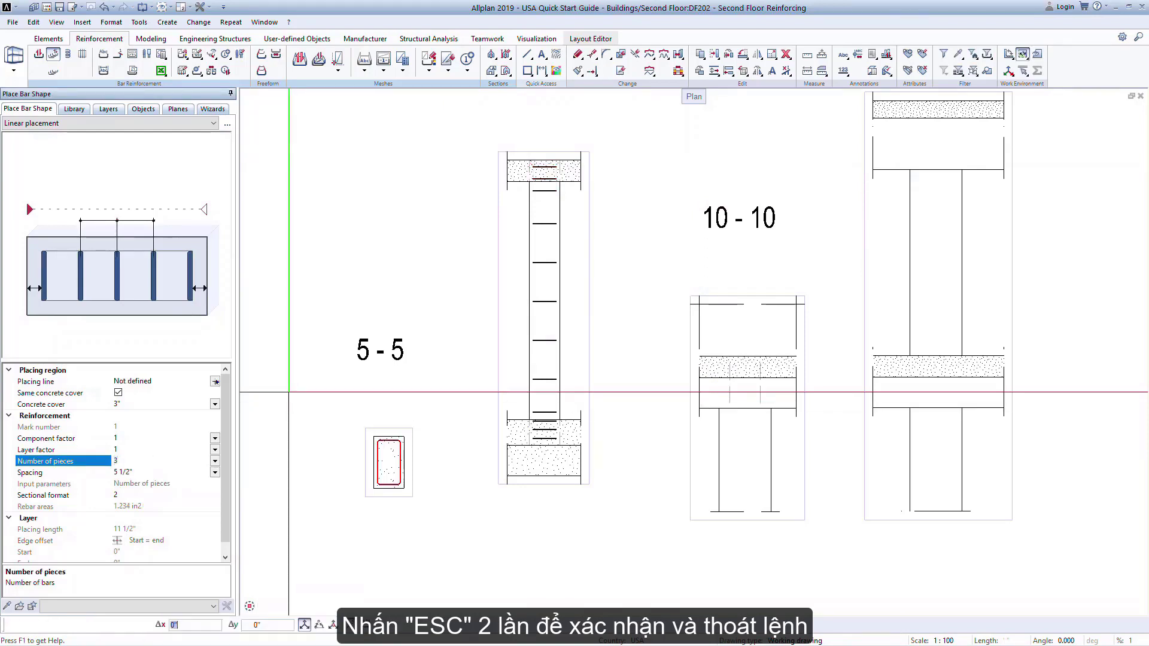
Finish the column stirrup placement and switch the bar shape to Freeform.
left_click(215, 381)
key("Escape")
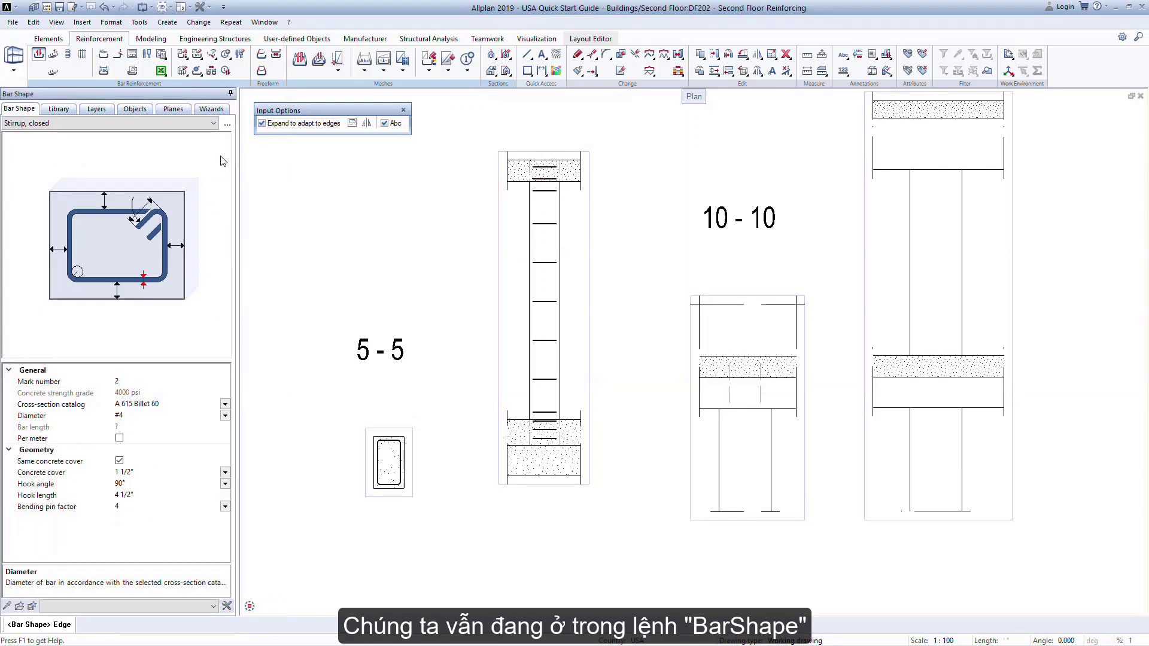
left_click(212, 124)
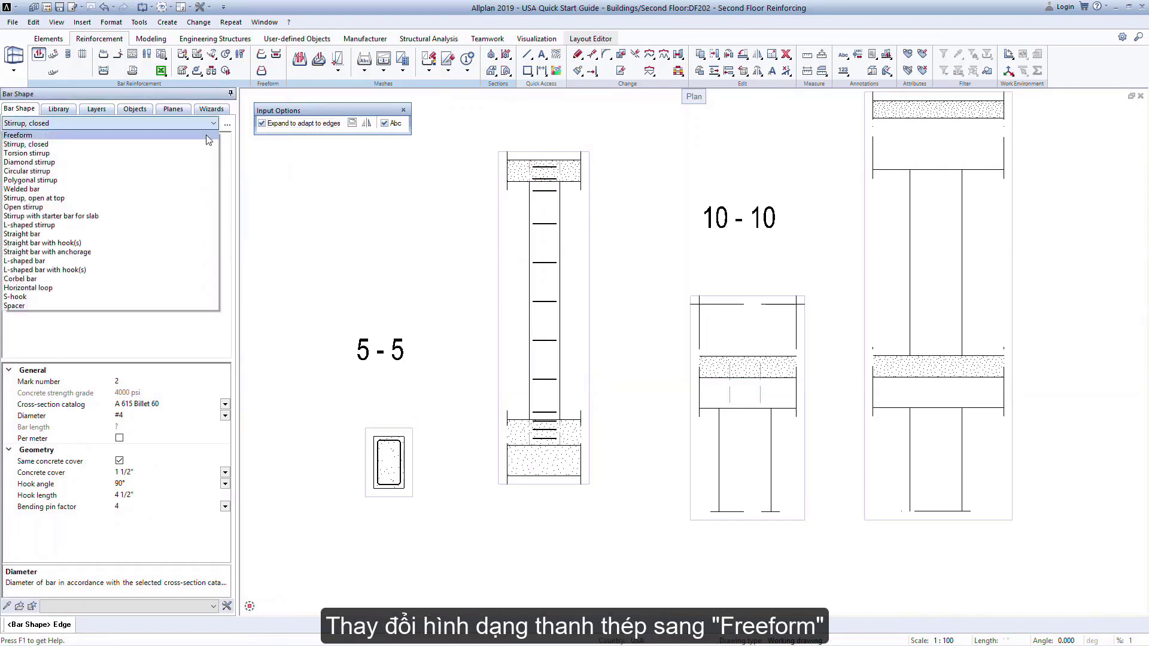
left_click(206, 136)
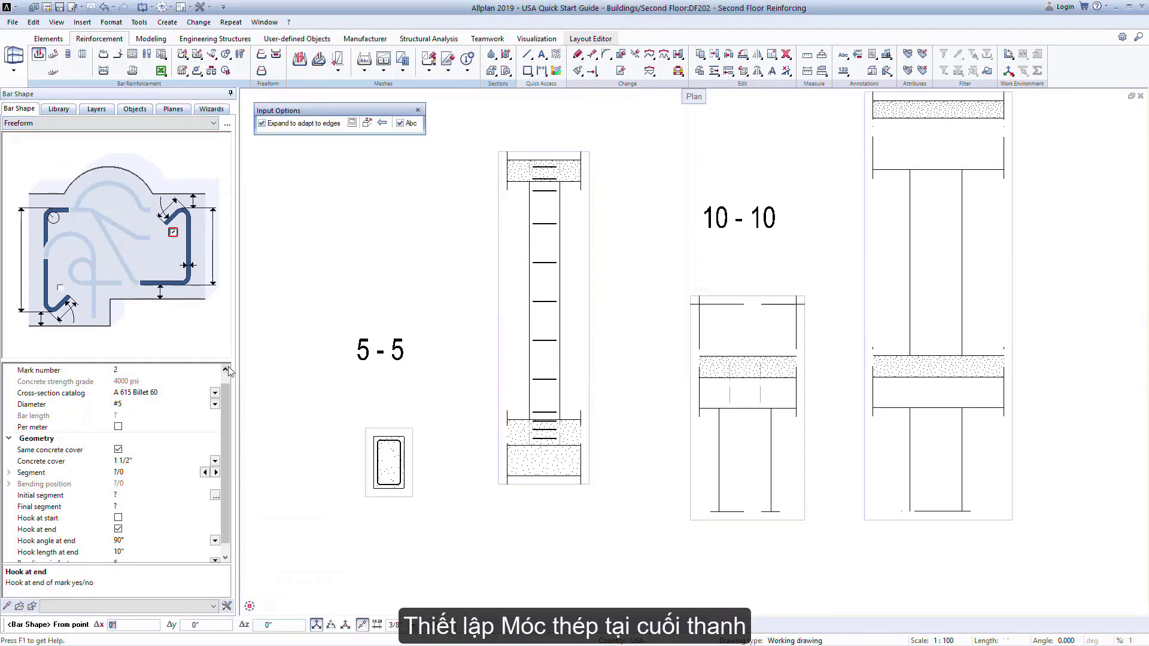
Draw a #5 freeform bar with an end hook down the column's left edge in section 6-6, from the upper slab's top to the footing's underside.
left_click_drag(229, 404, 229, 414)
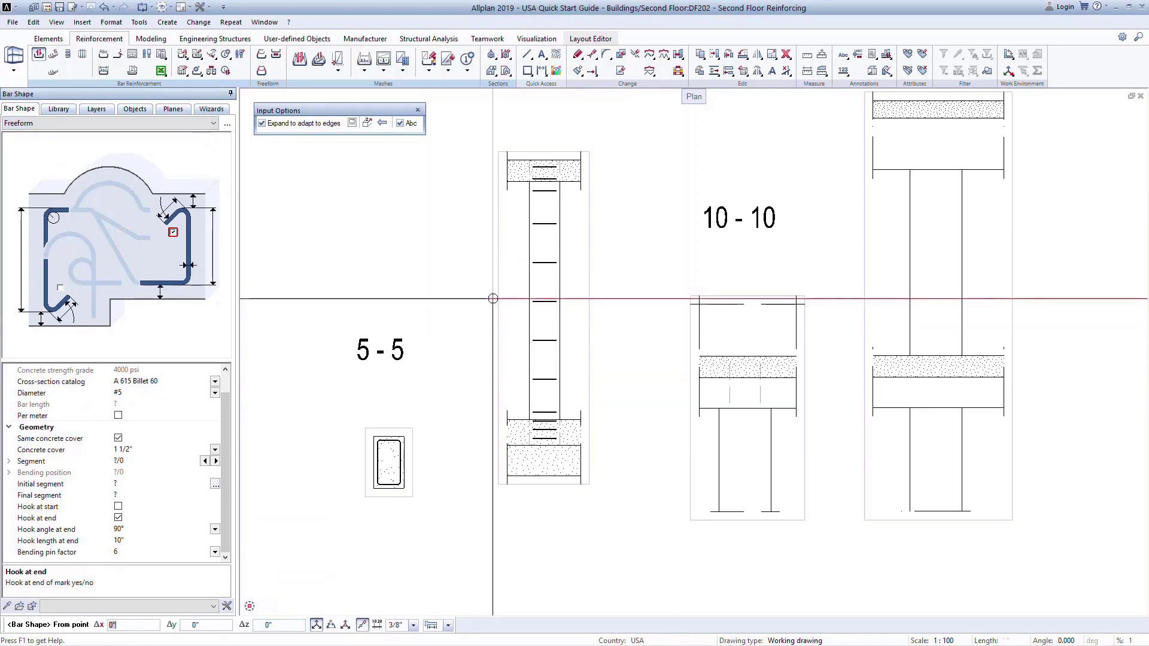
left_click(529, 160)
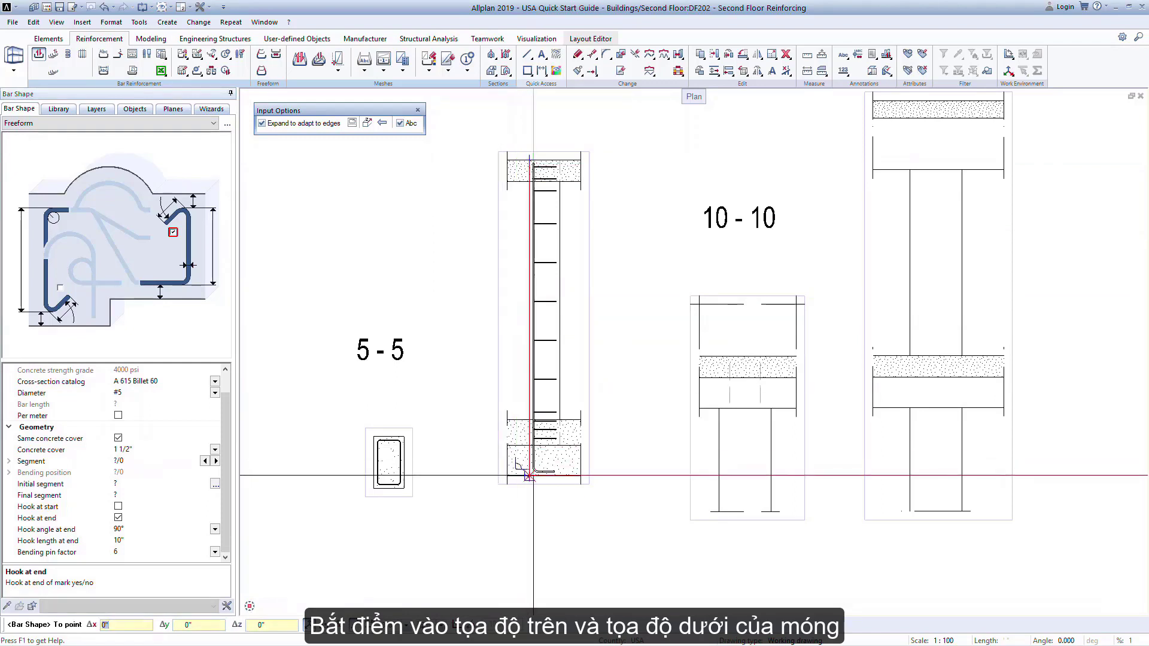
left_click(529, 476)
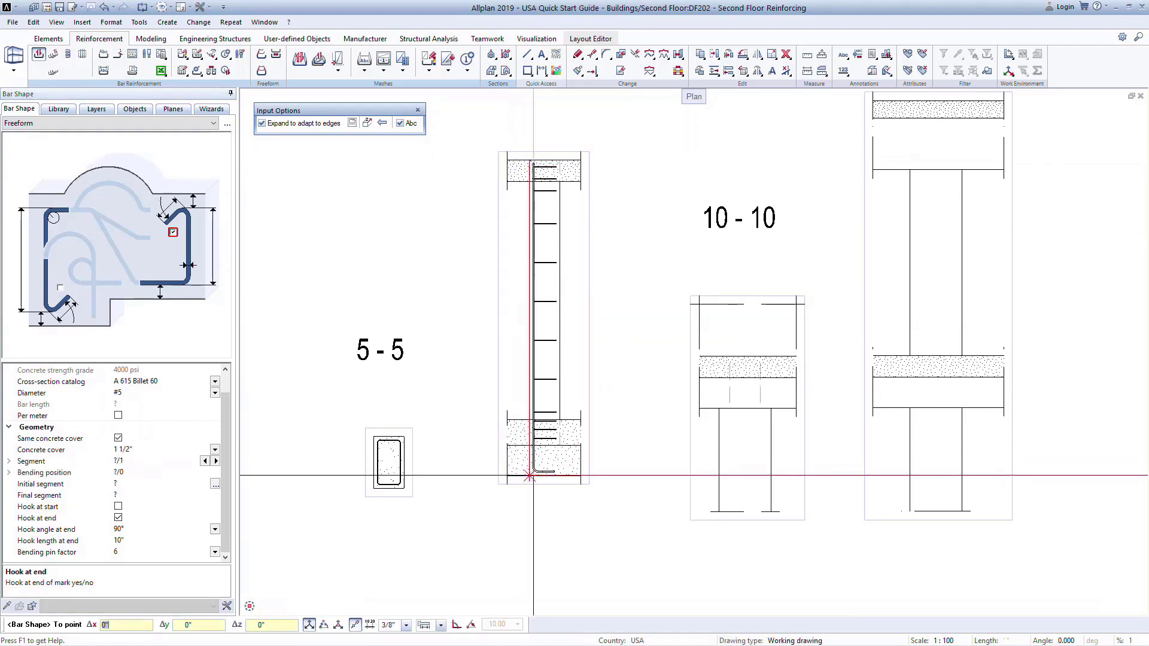
key("Escape")
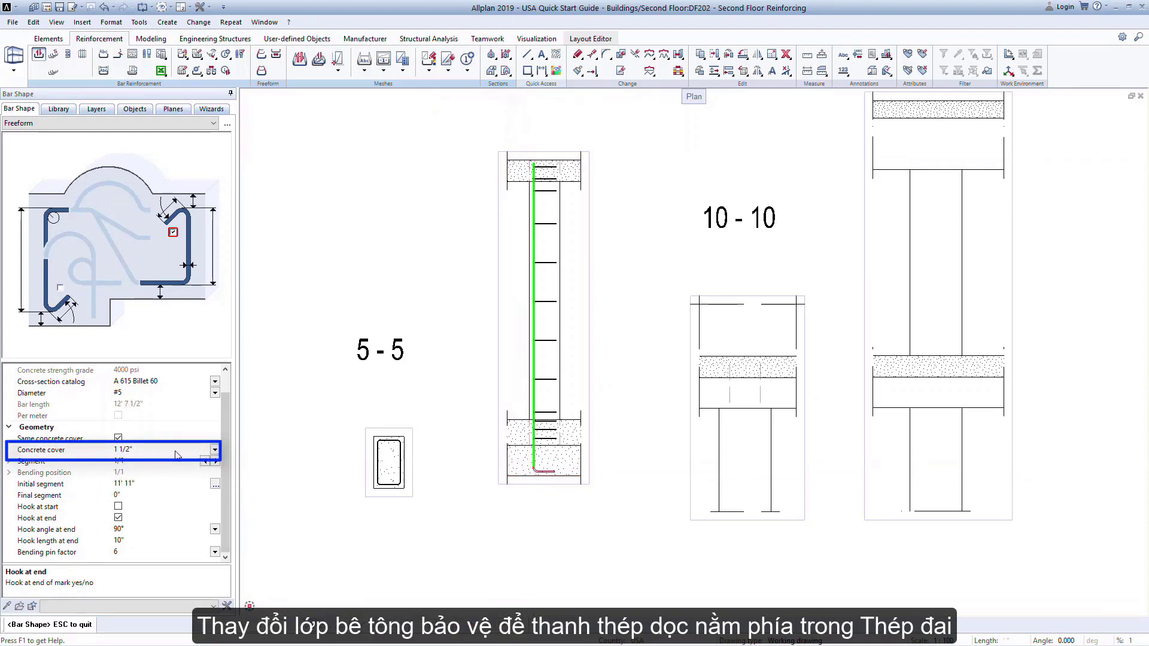
Set the longitudinal bar's concrete cover to 2" and its end hook angle to -90°.
left_click(203, 453)
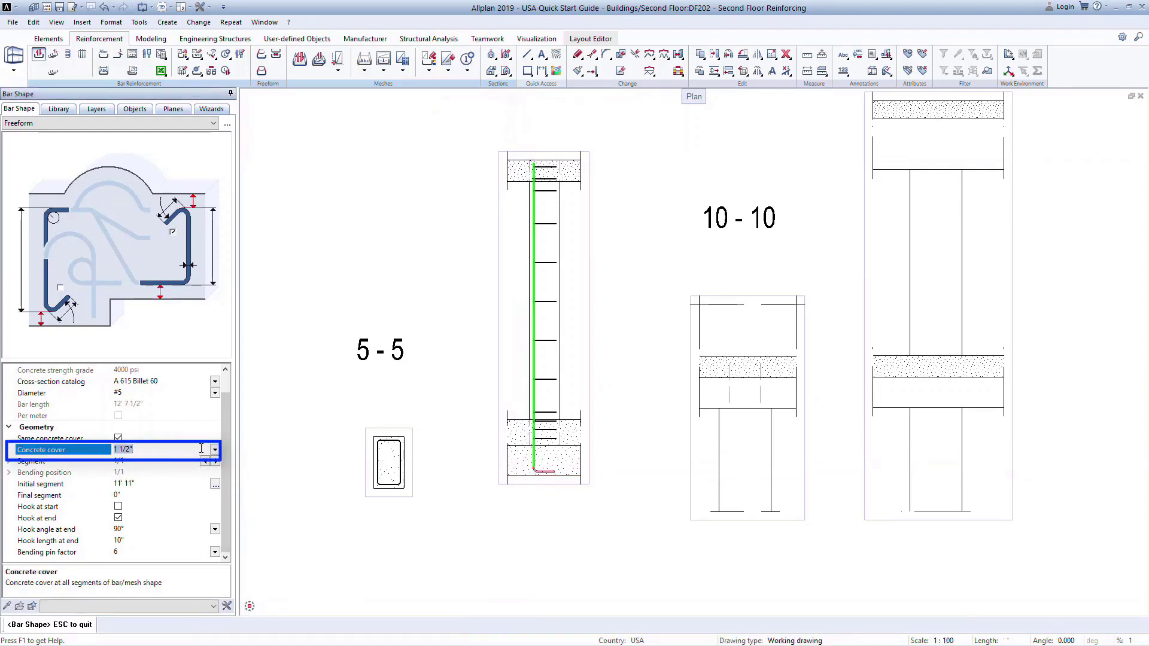
type("2")
key("Return")
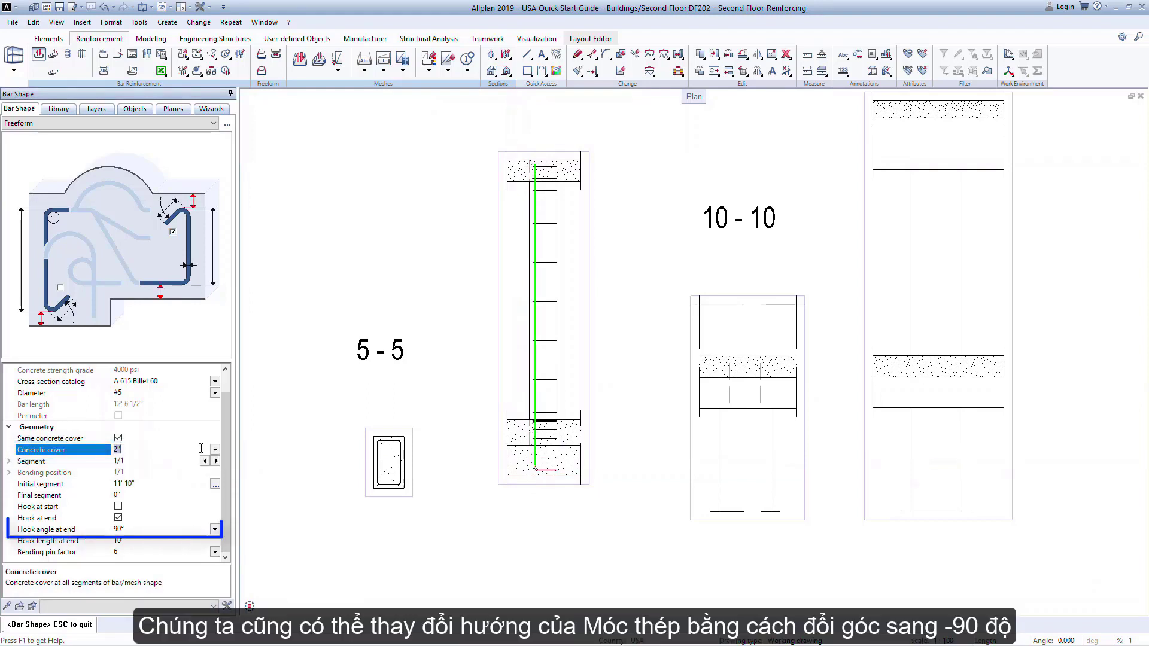
left_click(214, 530)
left_click(182, 551)
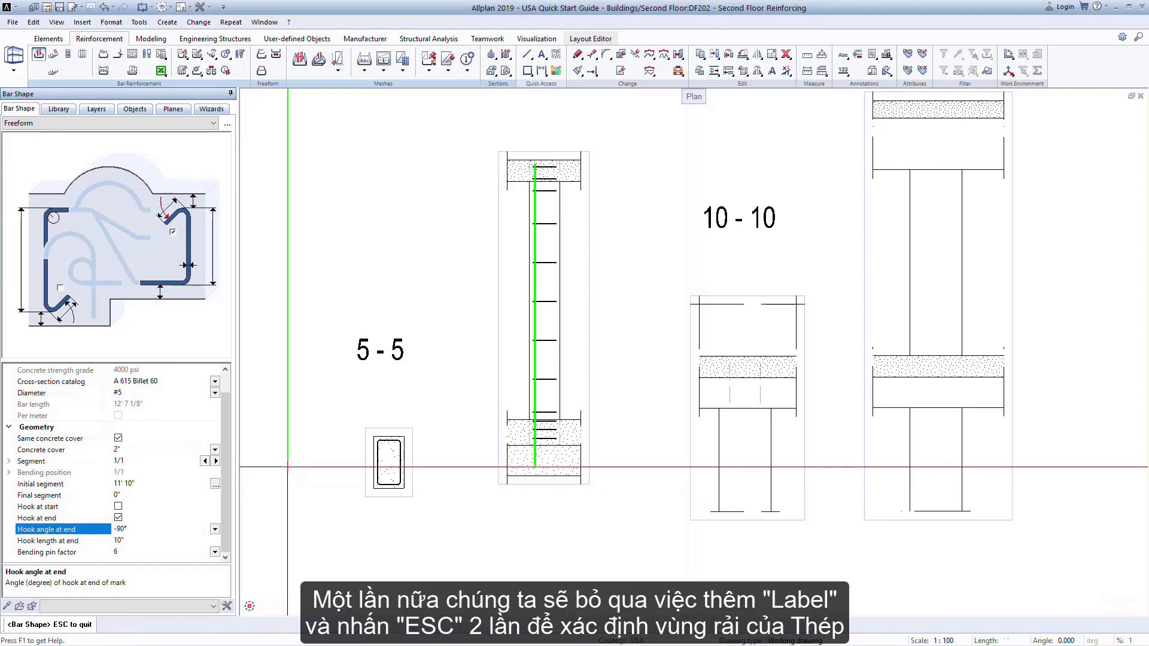
Accept the hooked longitudinal bar shape without adding a label.
key("Escape")
key("Escape")
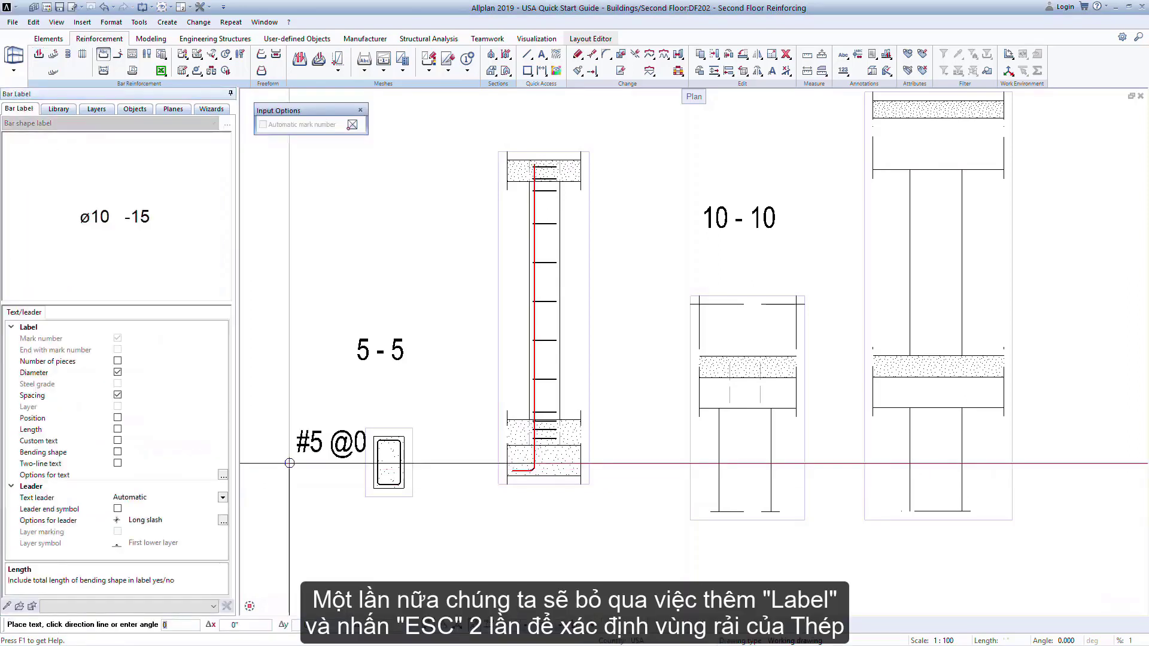
key("Escape")
key("Escape")
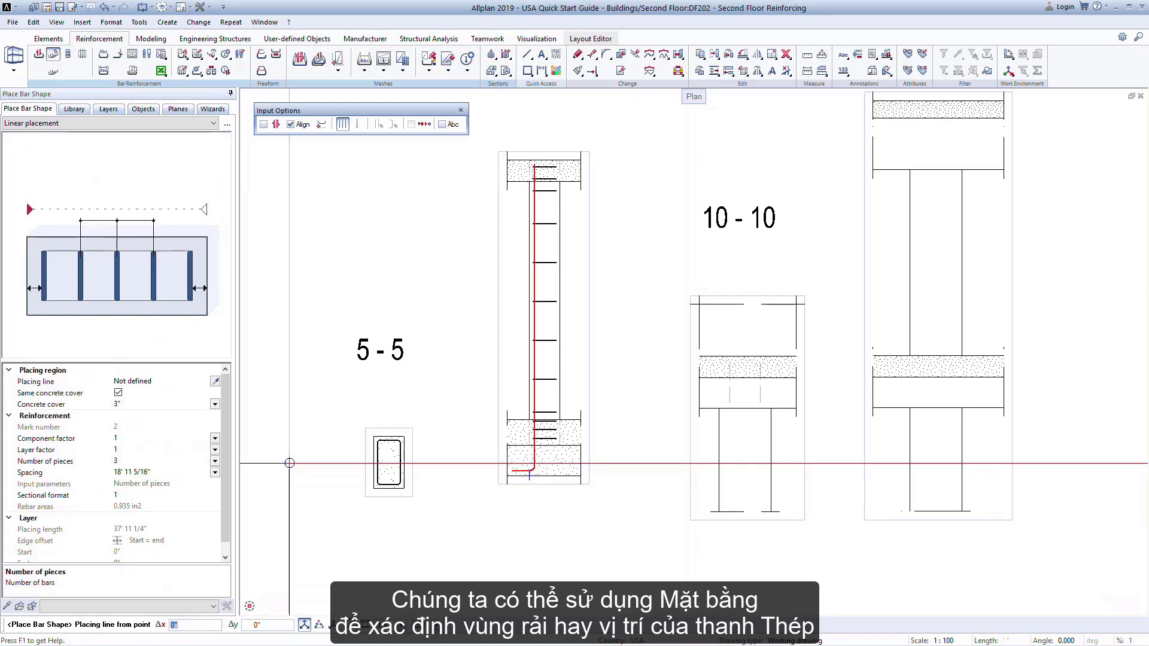
Place 3 longitudinal bars along the column's left face in section 5-5, from its lower corner to its upper corner.
left_click(372, 492)
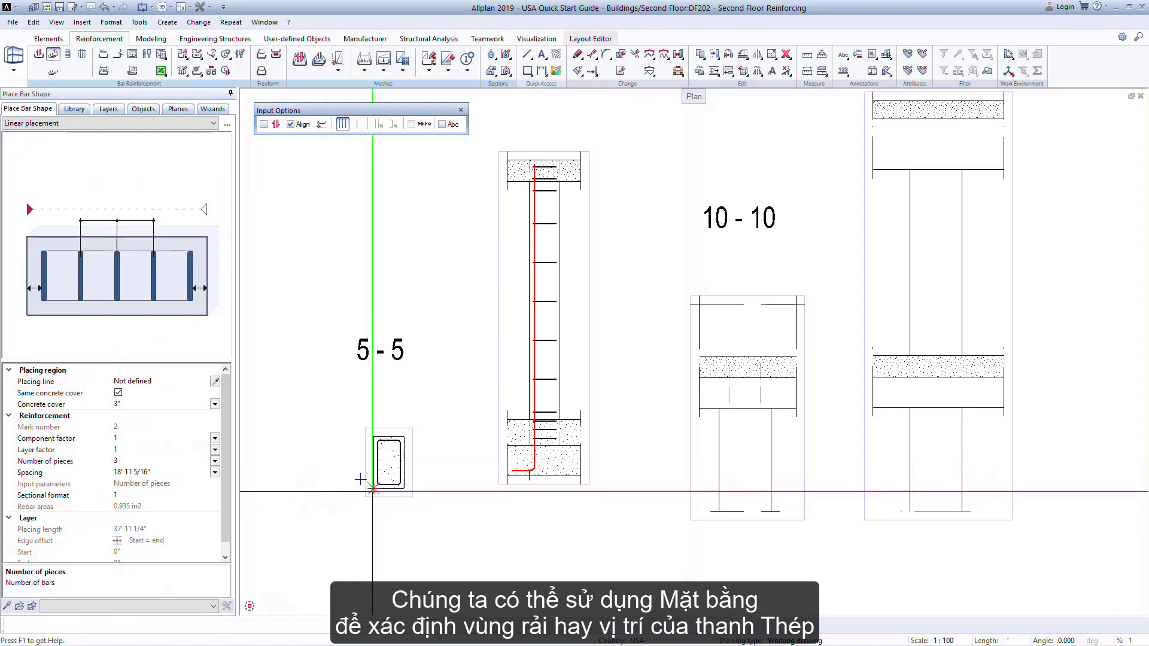
left_click(374, 436)
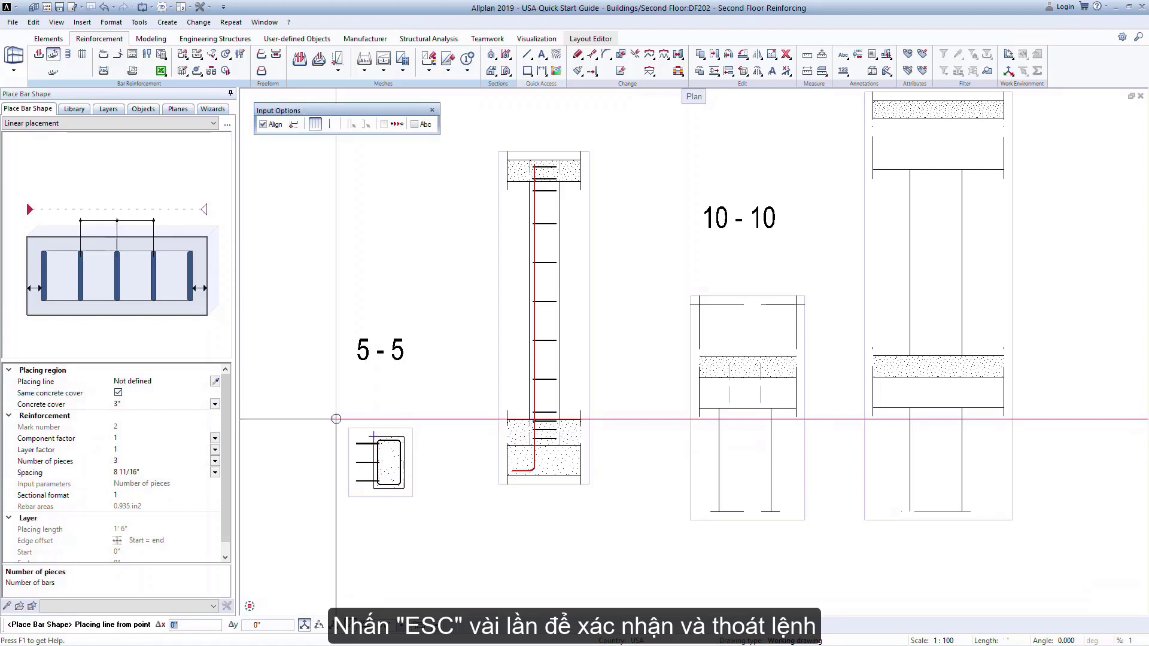
key("Escape")
key("Escape")
key("Escape")
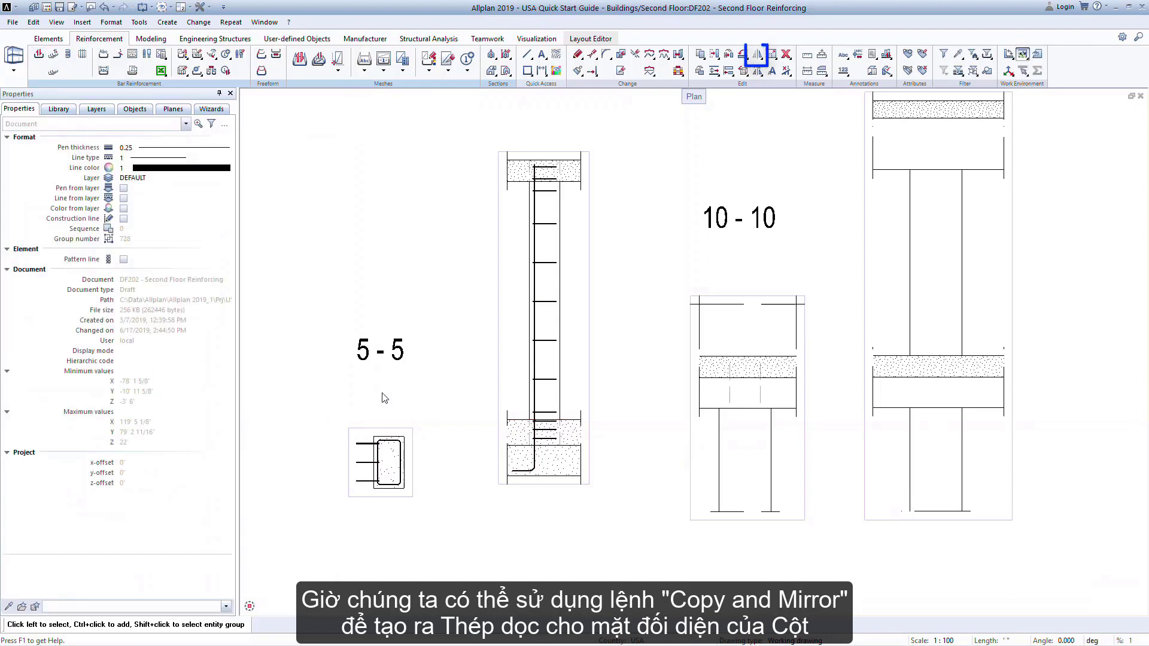
Copy and mirror the three longitudinal bars to the column's opposite face about its vertical centerline in section 5-5.
left_click(759, 59)
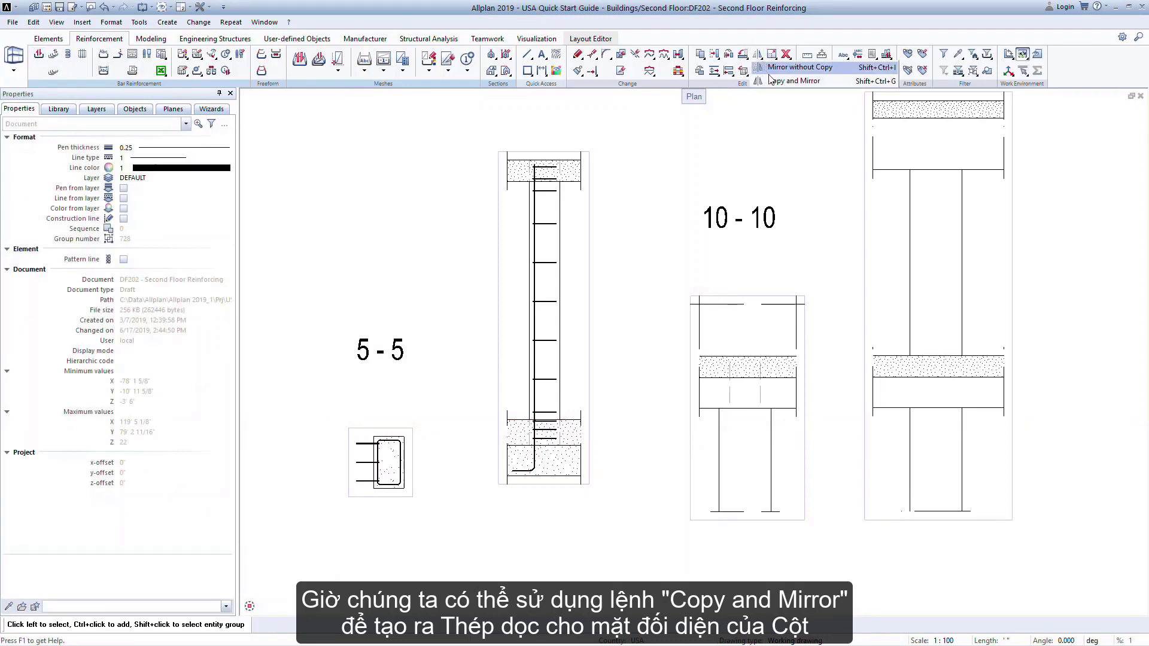
left_click(791, 81)
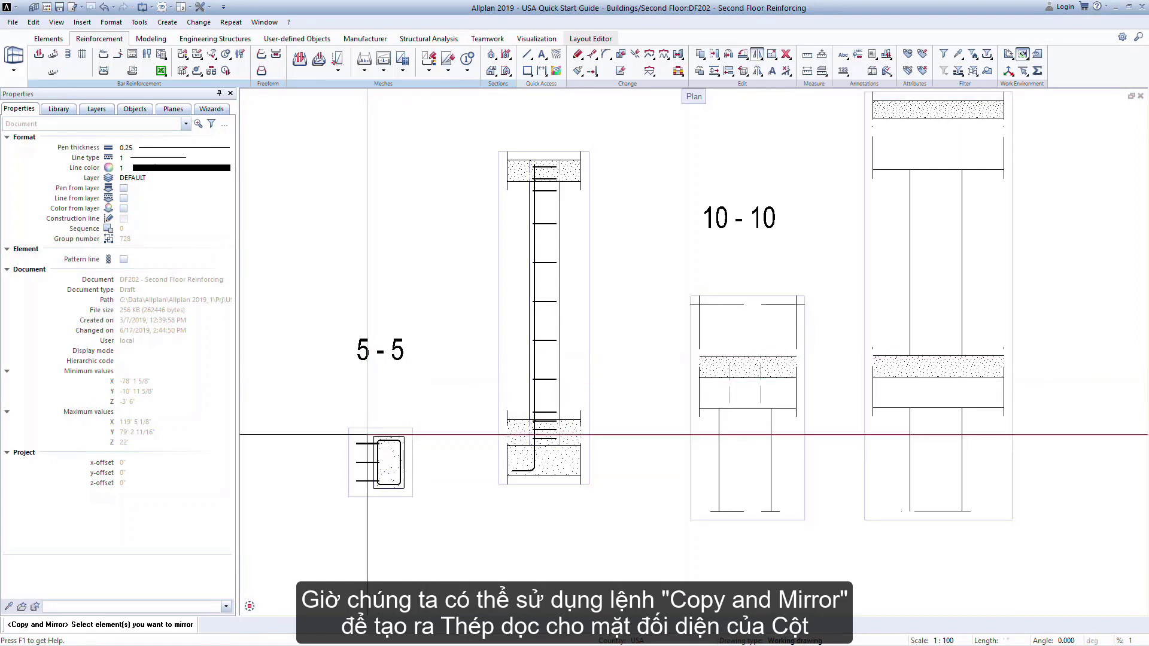
left_click_drag(365, 435, 356, 491)
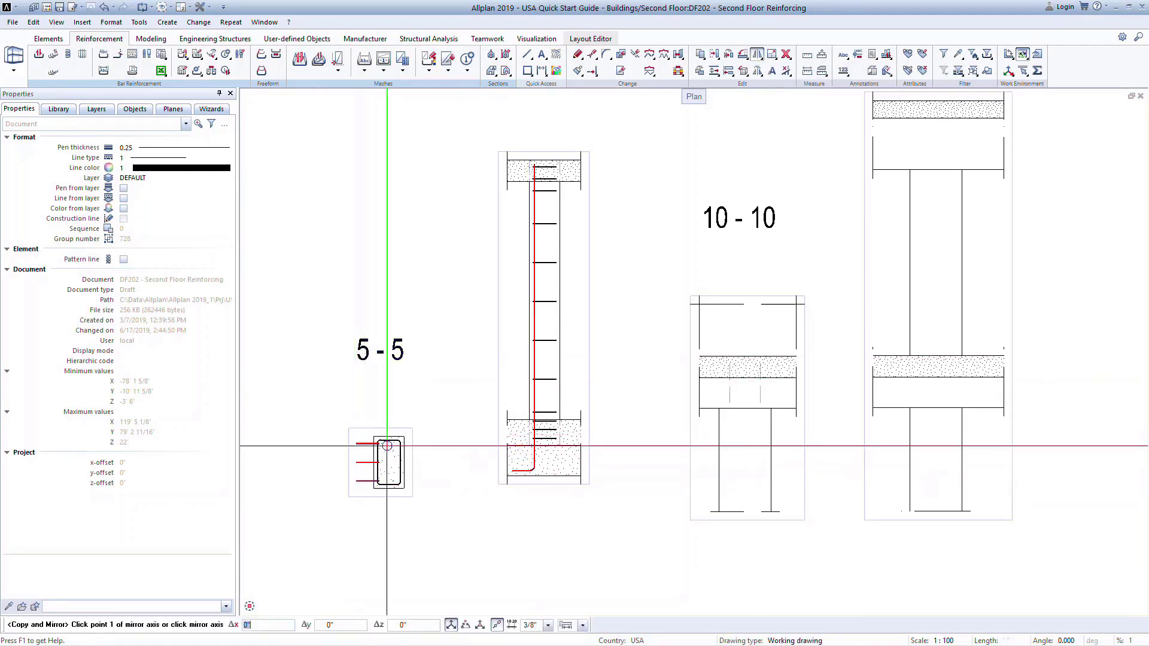
left_click(388, 415)
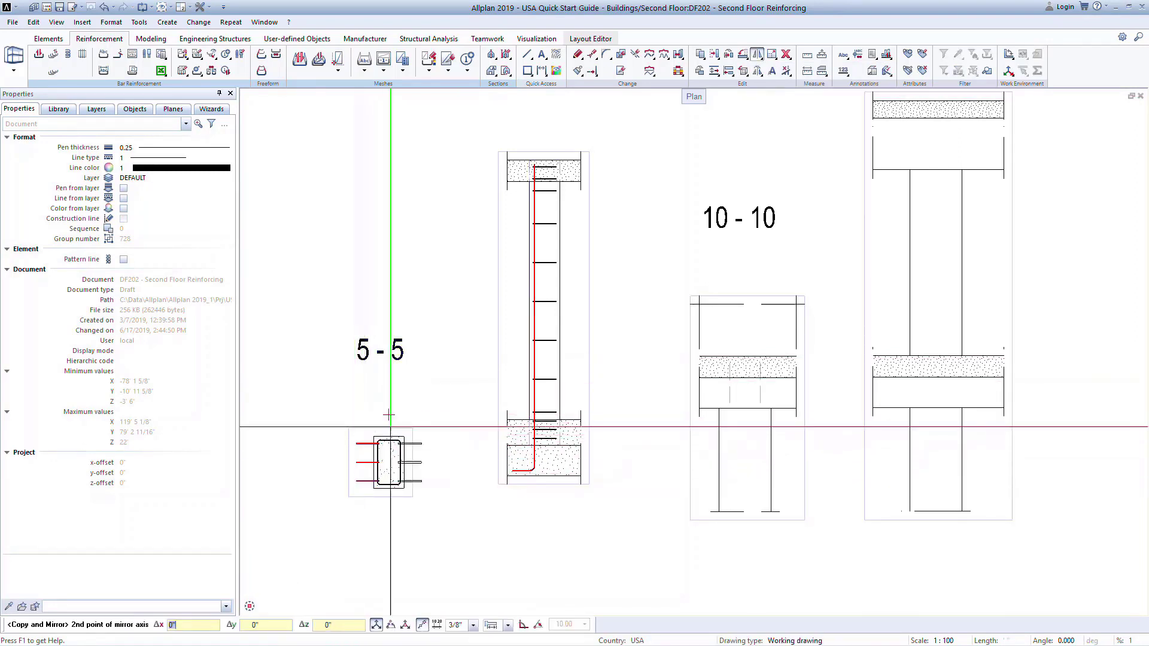
left_click(389, 437)
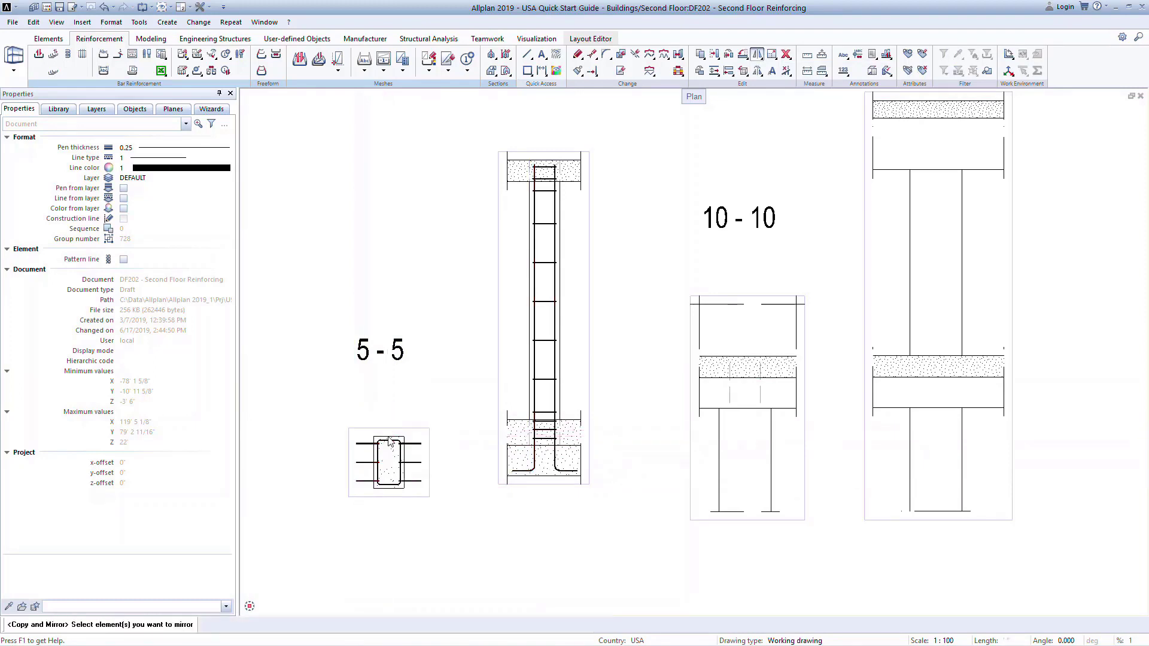
key("Escape")
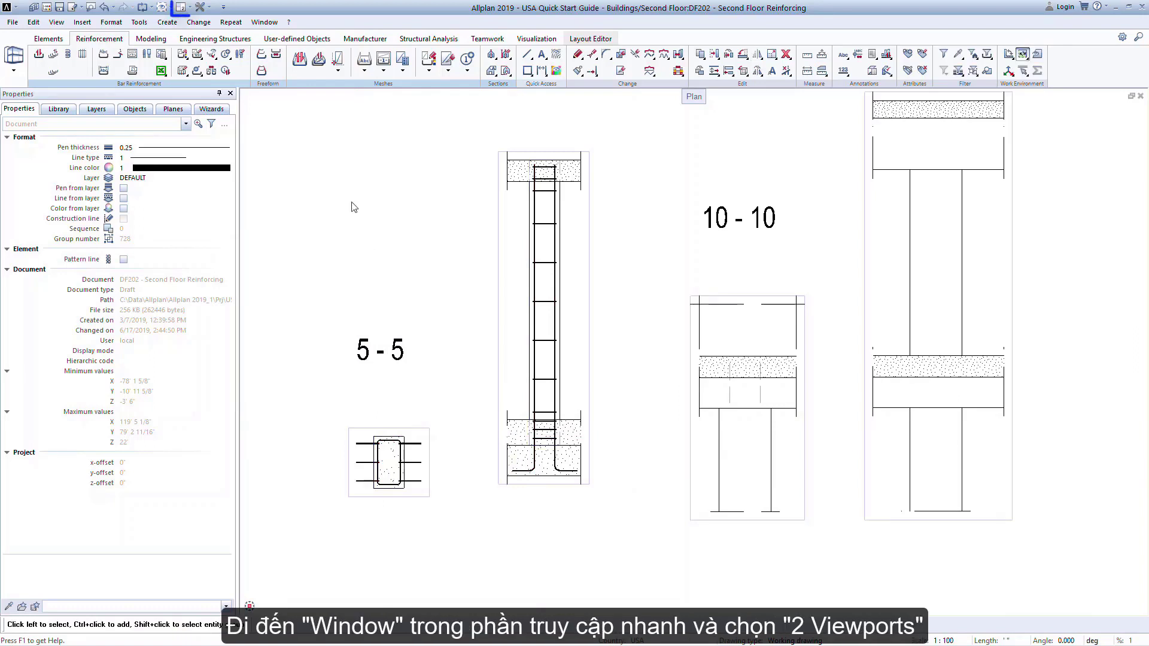
Split the workspace into 2 viewports and set the front elevation viewport's display to Animation.
left_click(190, 8)
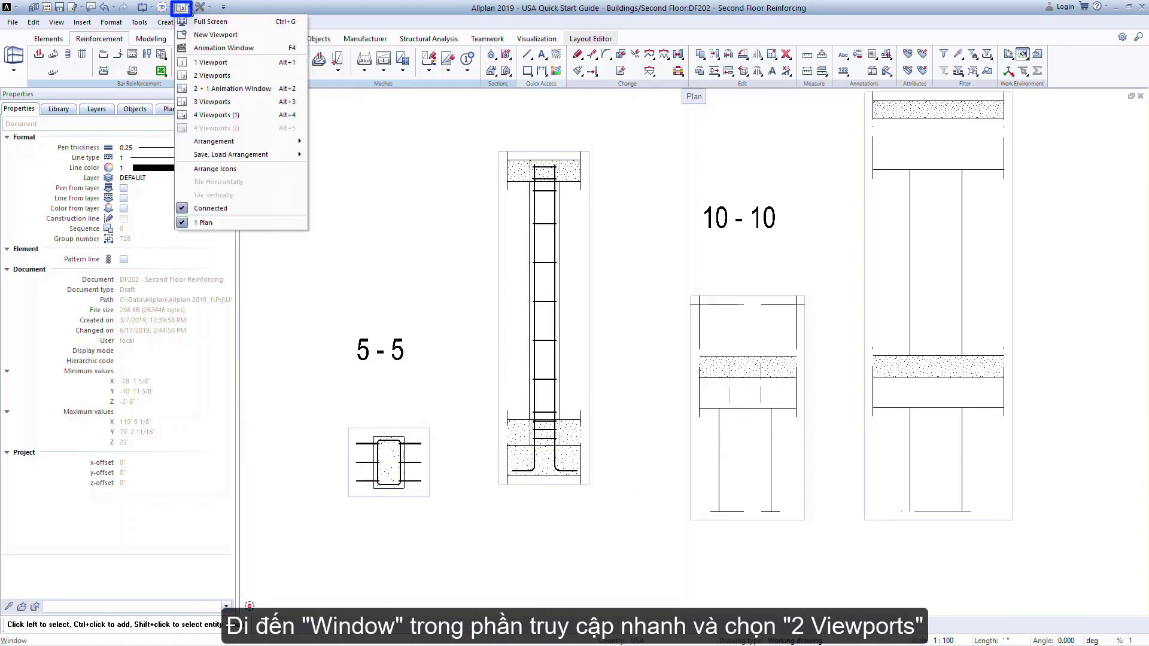
left_click(205, 75)
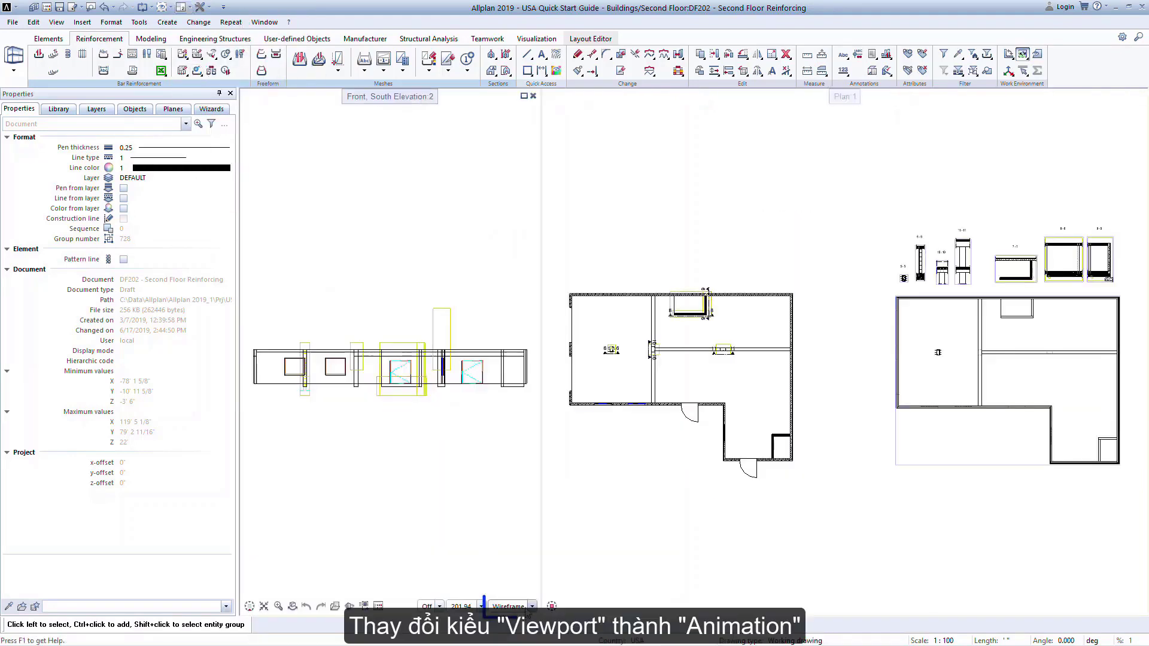
left_click(532, 606)
left_click(481, 567)
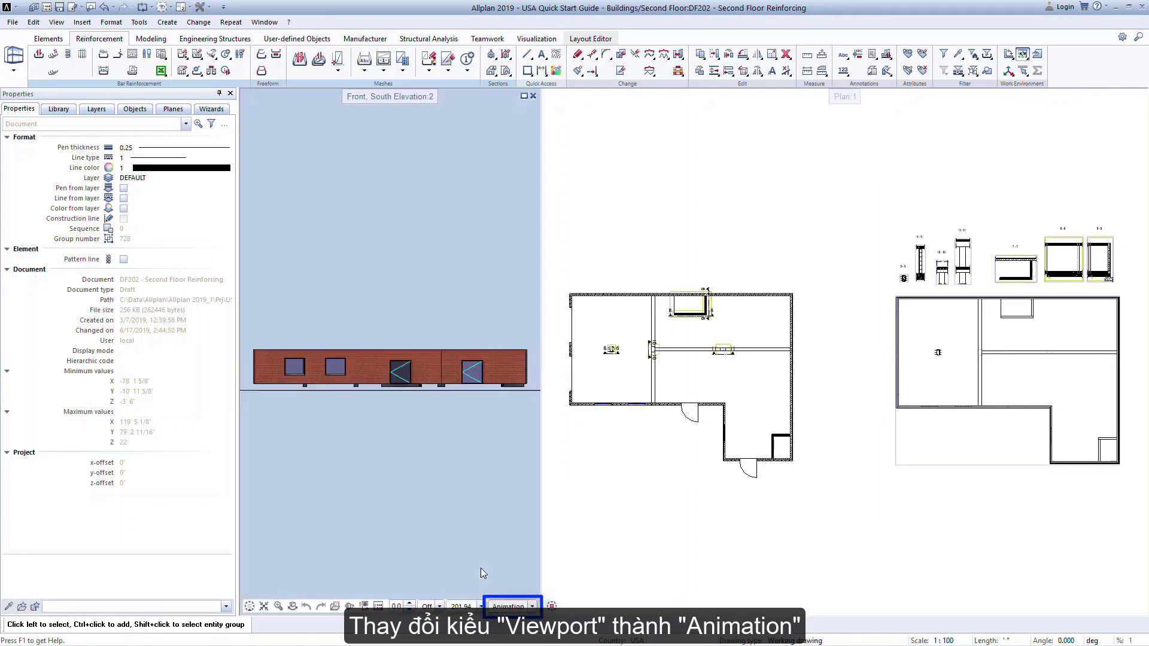
Examine the reinforced column up close in 3D and its sections 5-5 and 6-6 in plan.
left_click(292, 605)
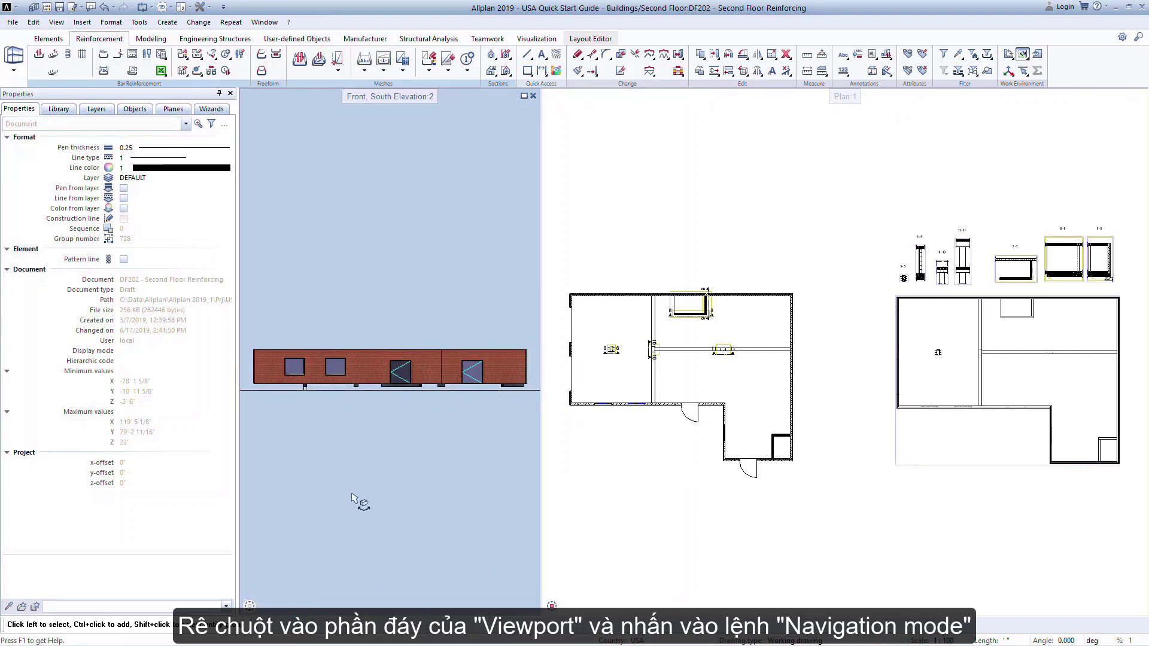
left_click_drag(426, 467, 232, 337)
scroll(303, 376, "up", 3)
scroll(336, 397, "up", 3)
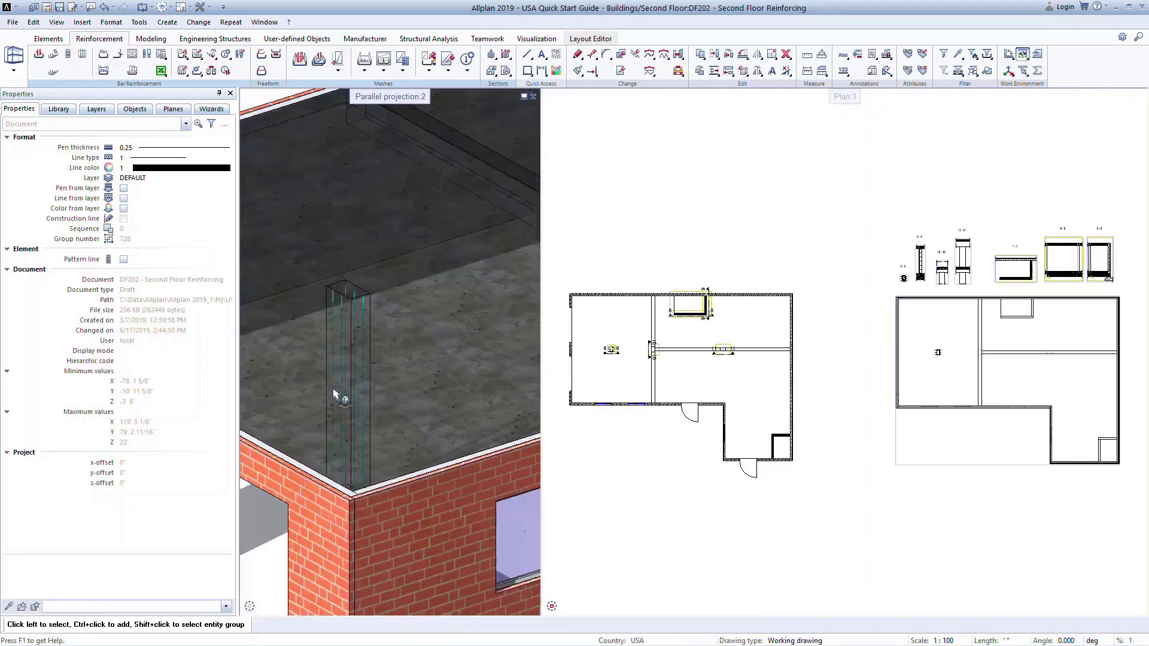
scroll(362, 424, "up", 3)
middle_click_drag(369, 422, 379, 415)
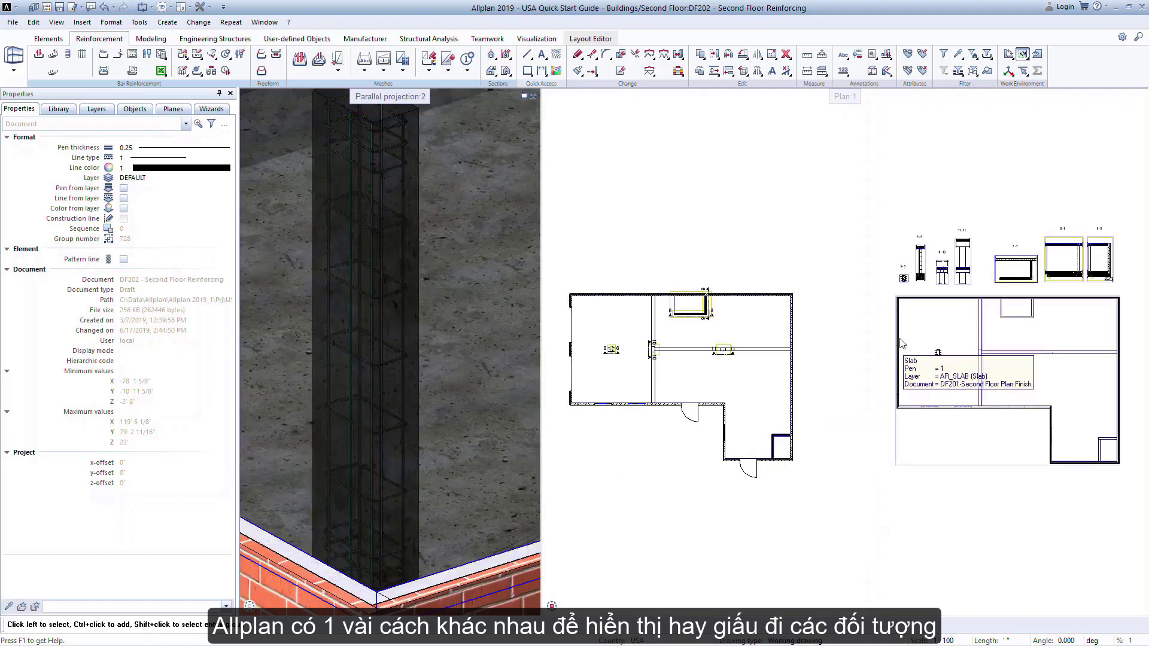
scroll(918, 296, "up", 2)
scroll(926, 263, "up", 4)
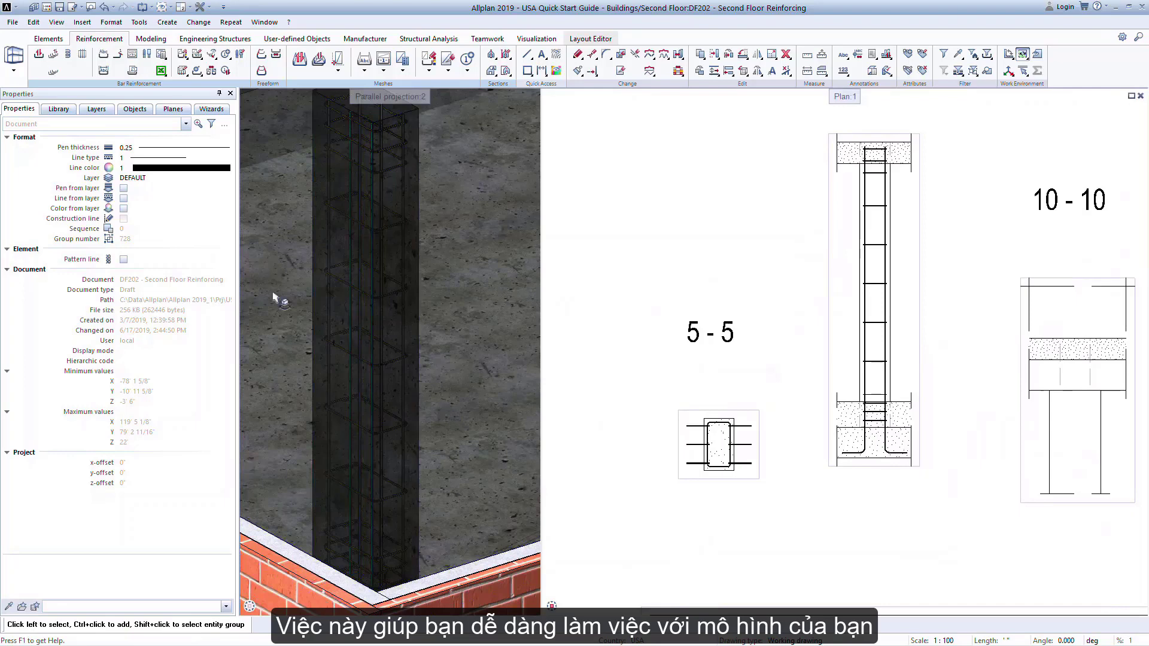
Hide the slabs and walls of the second floor so the column and its reinforcement stand alone.
left_click(137, 110)
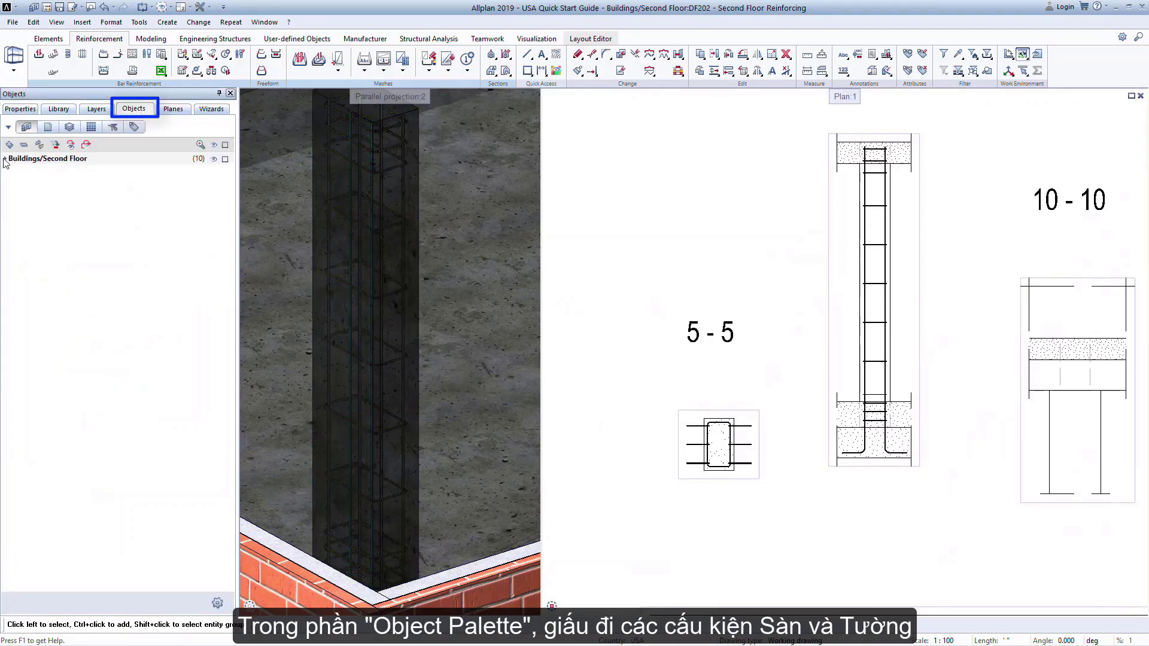
left_click(5, 160)
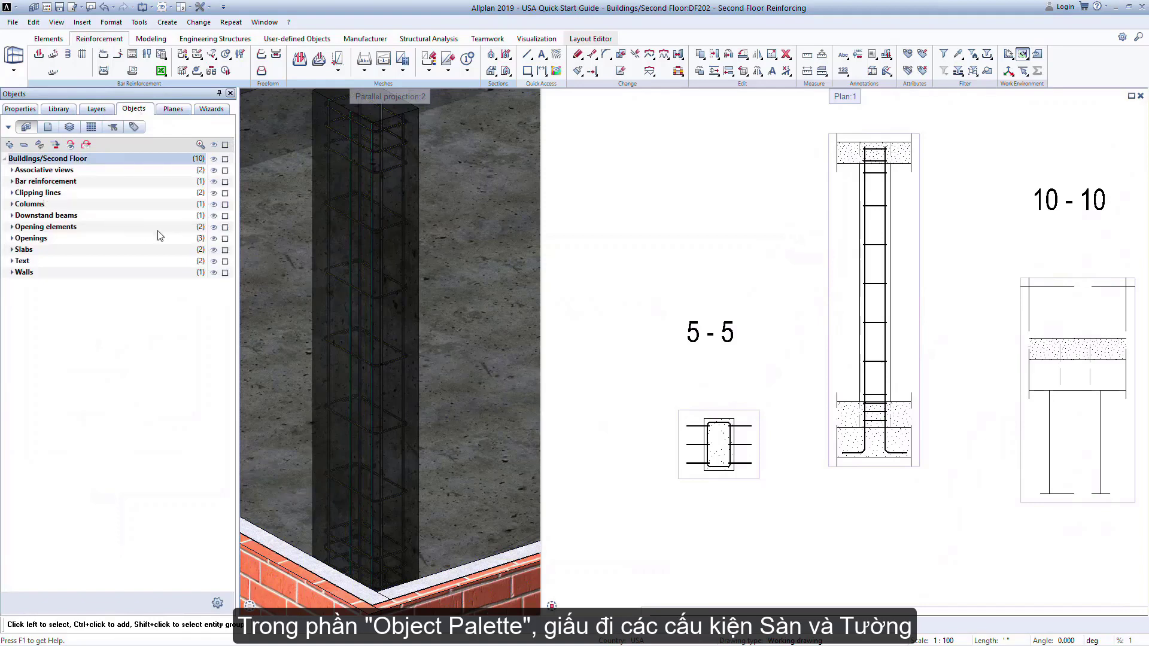
left_click(213, 250)
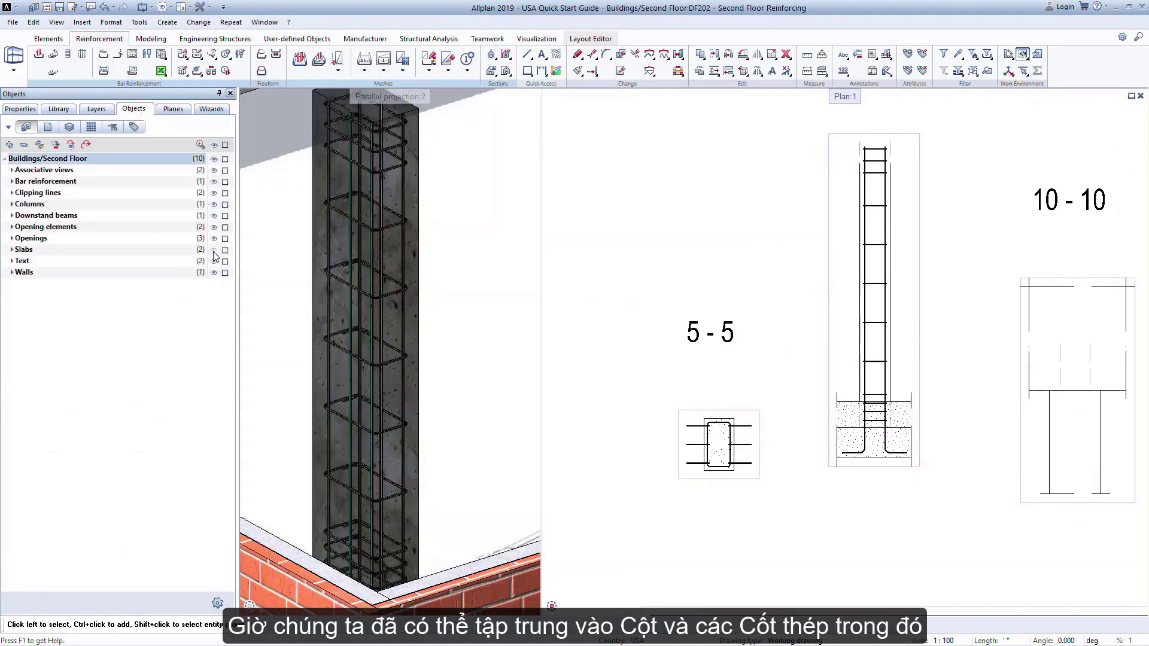
left_click(214, 273)
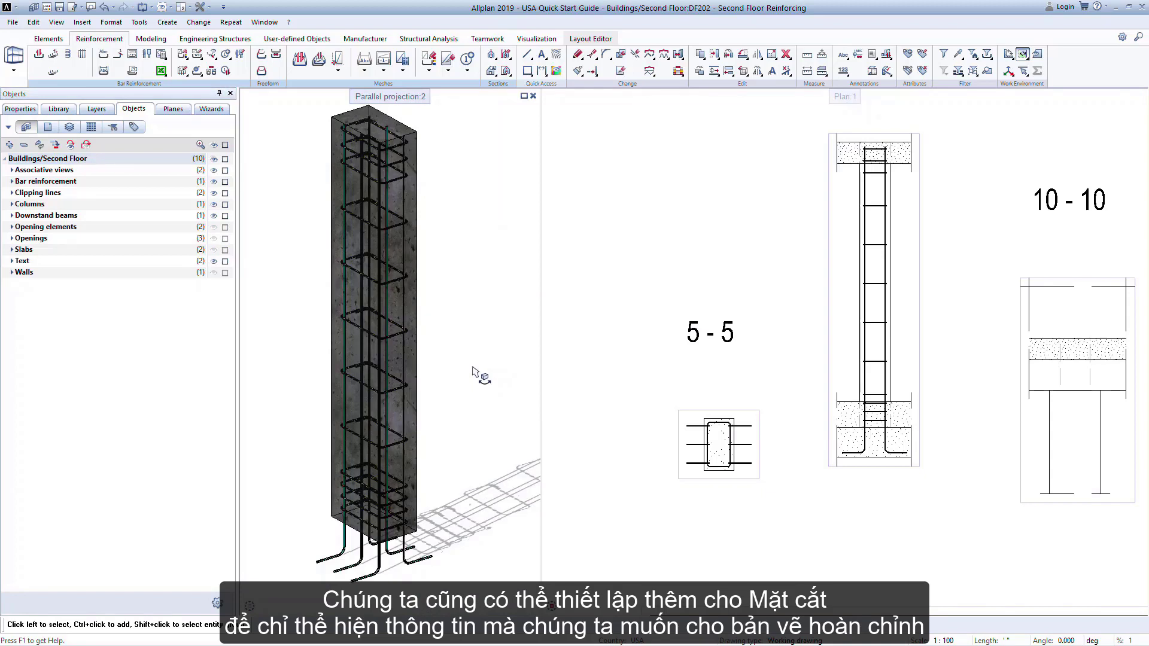
Modify section 5-5 to show its clipping path and apply the change.
double_click(693, 416)
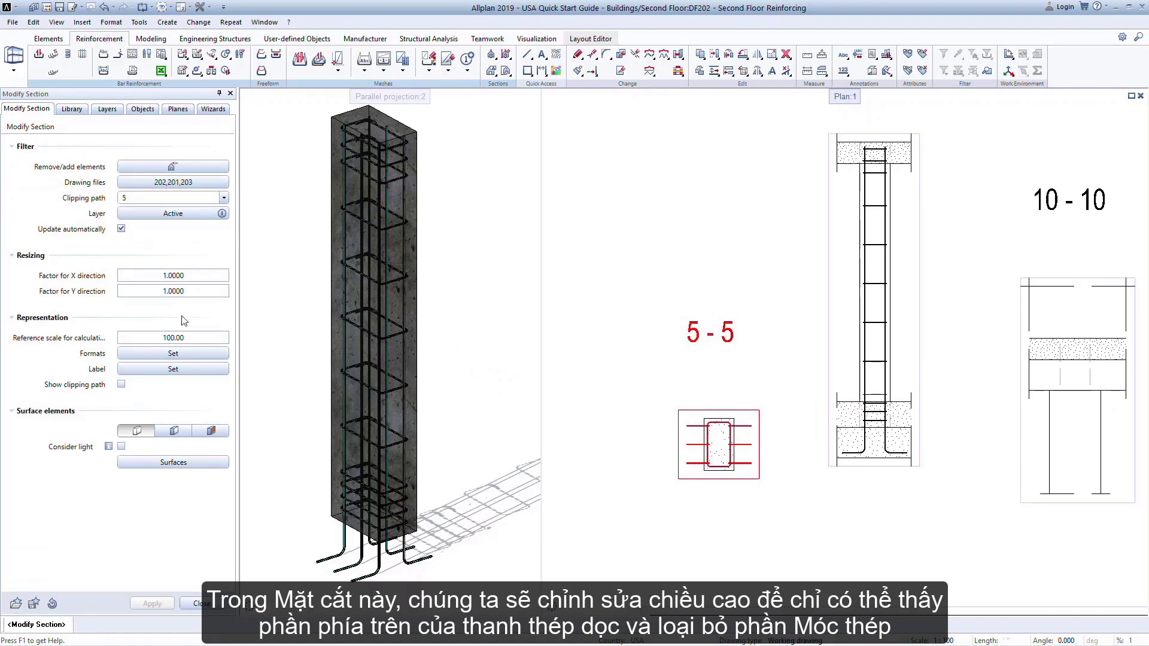
left_click(122, 385)
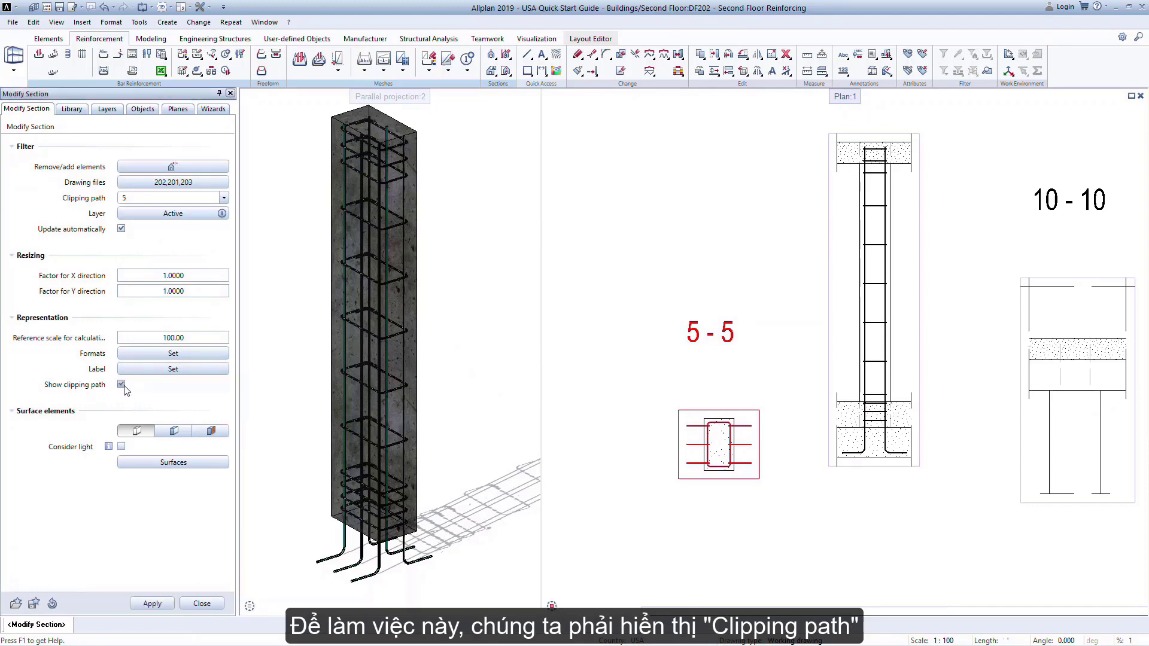
left_click(154, 603)
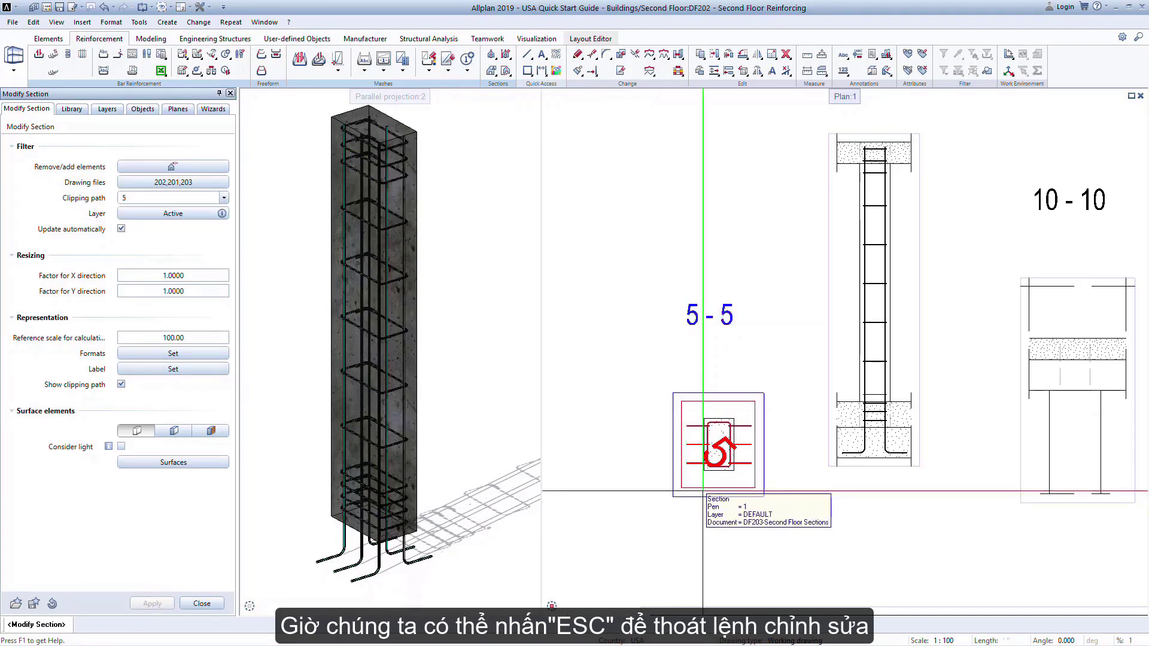
Set the bottom level of section 5-5's clipping path to 1' and finish modifying the path.
key("Escape")
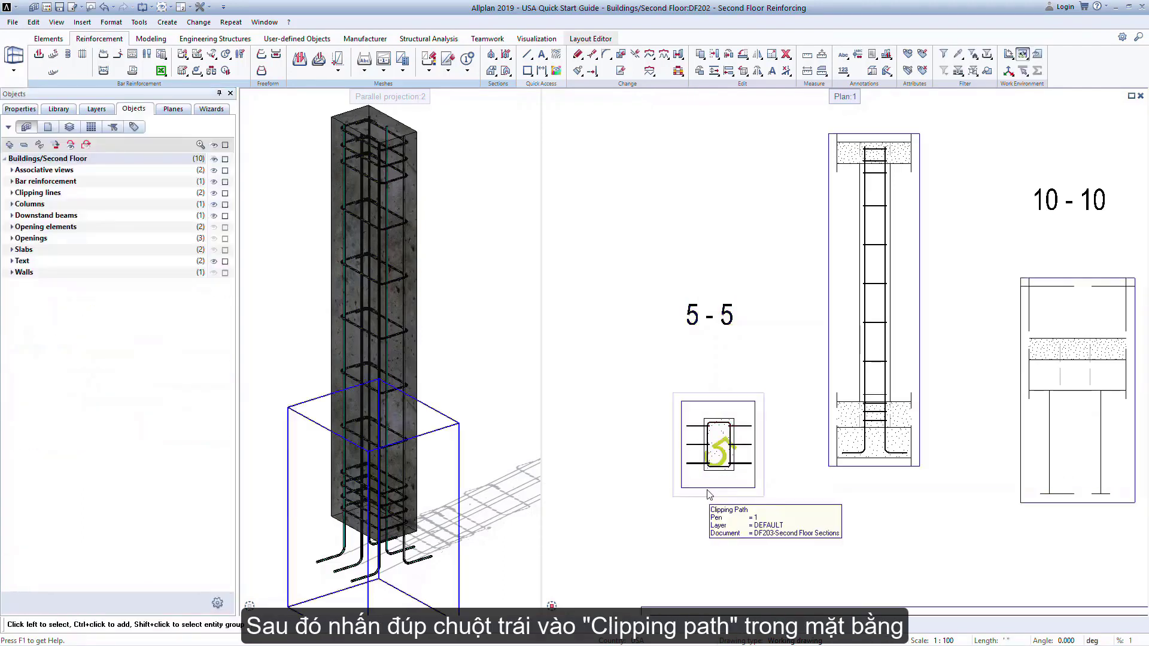
double_click(707, 490)
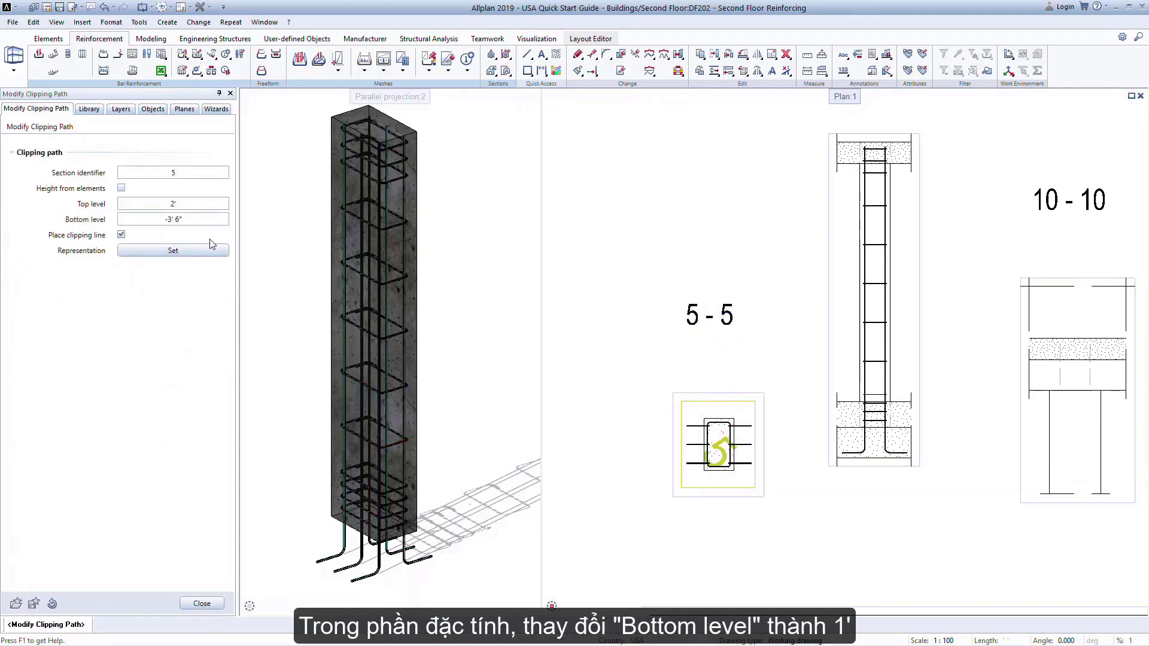
left_click(180, 219)
type("1")
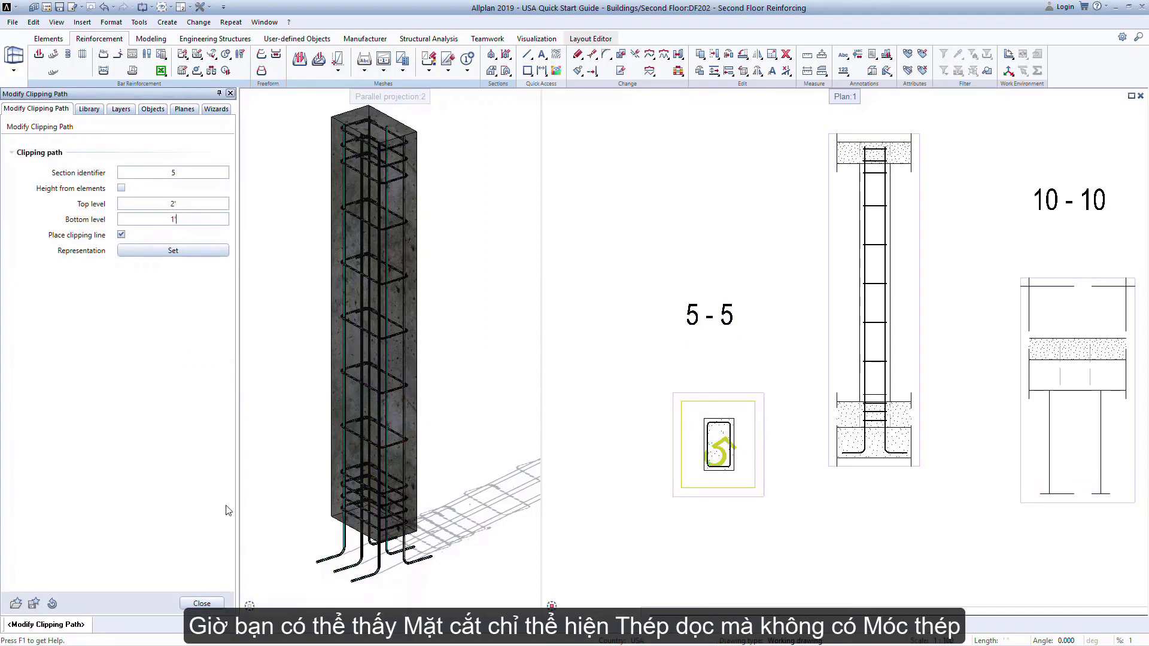
left_click(200, 605)
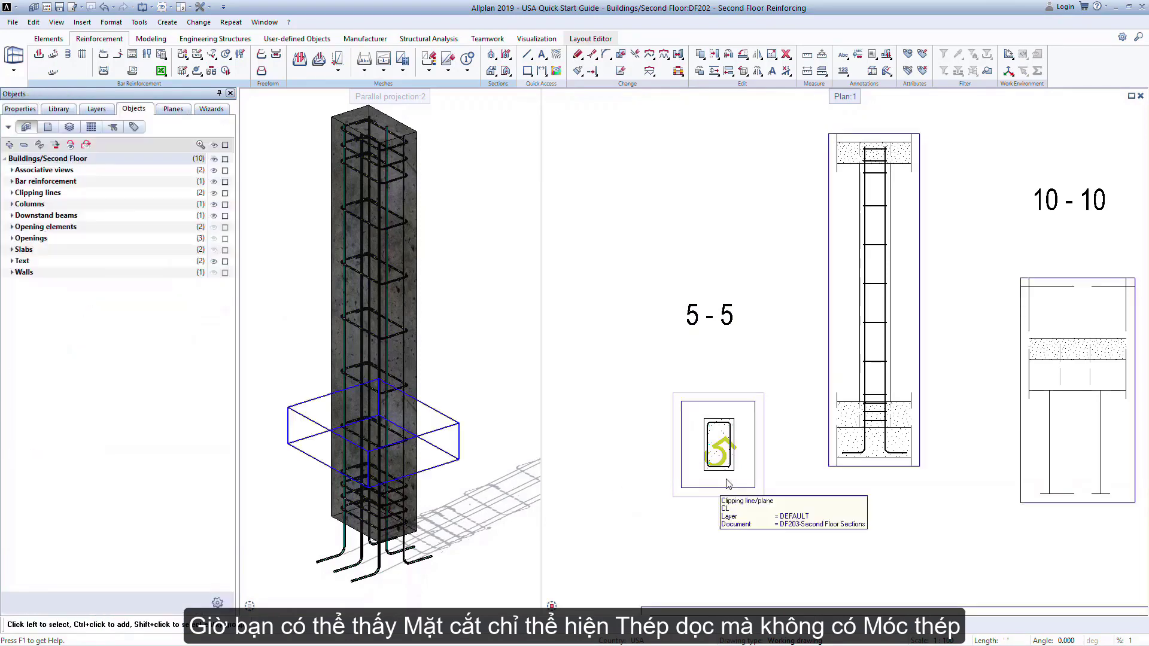
Modify section 5-5 so it no longer shows its clipping path, and apply the change.
scroll(712, 479, "up", 3)
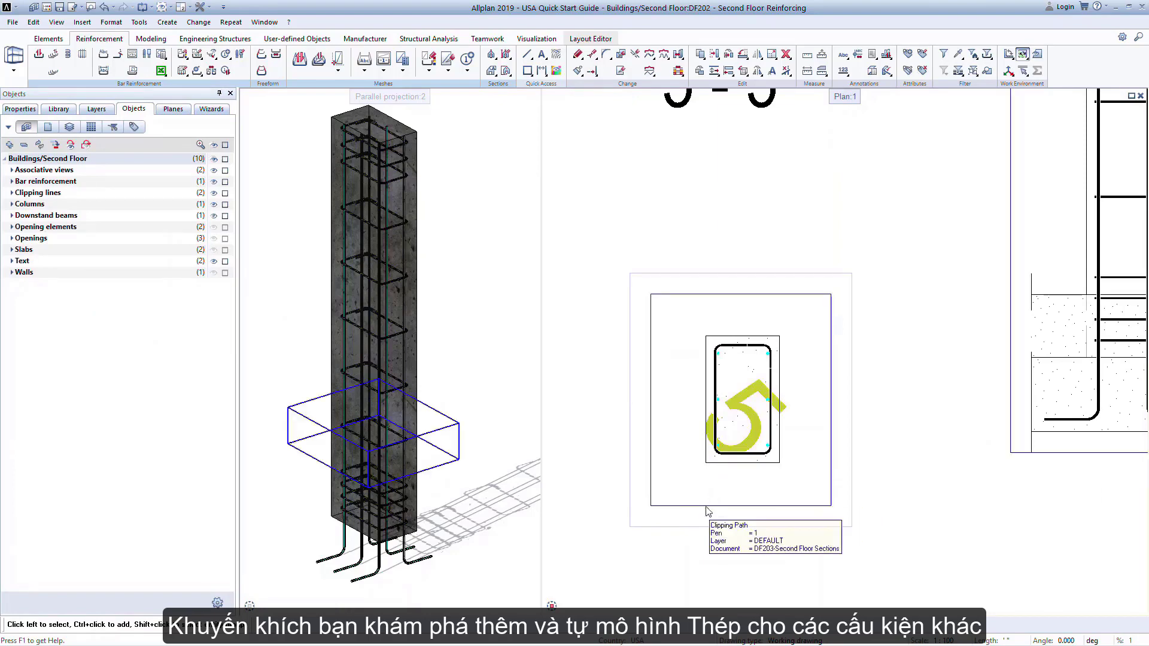
double_click(692, 533)
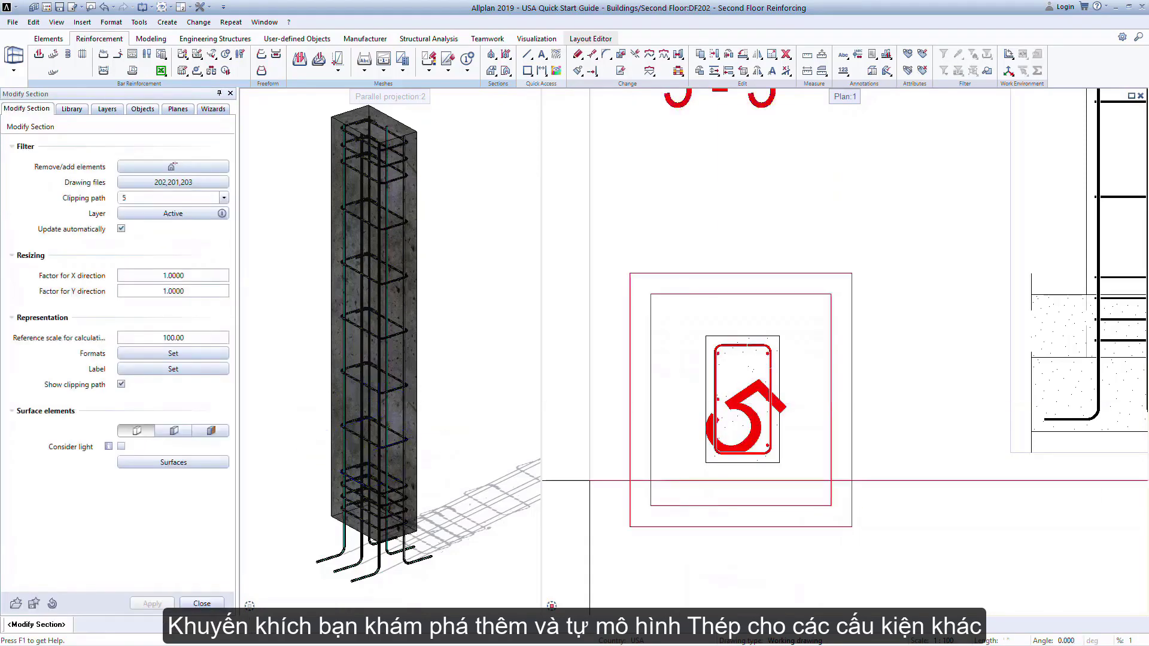
left_click(121, 384)
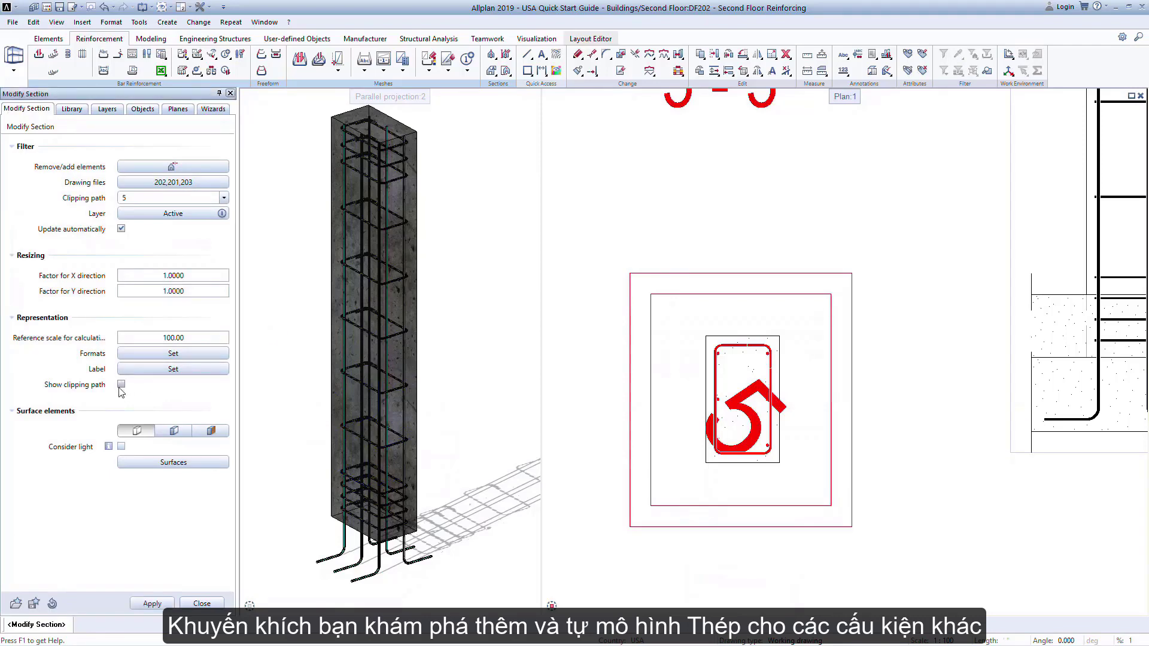
left_click(150, 604)
left_click(201, 604)
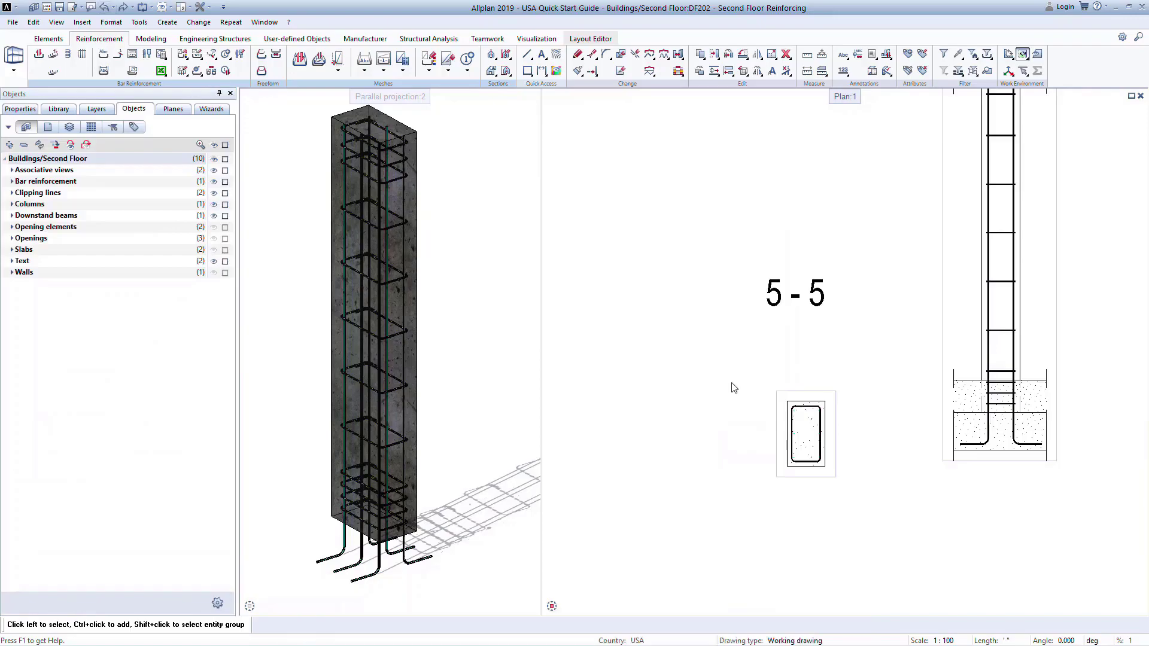
scroll(734, 388, "down", 2)
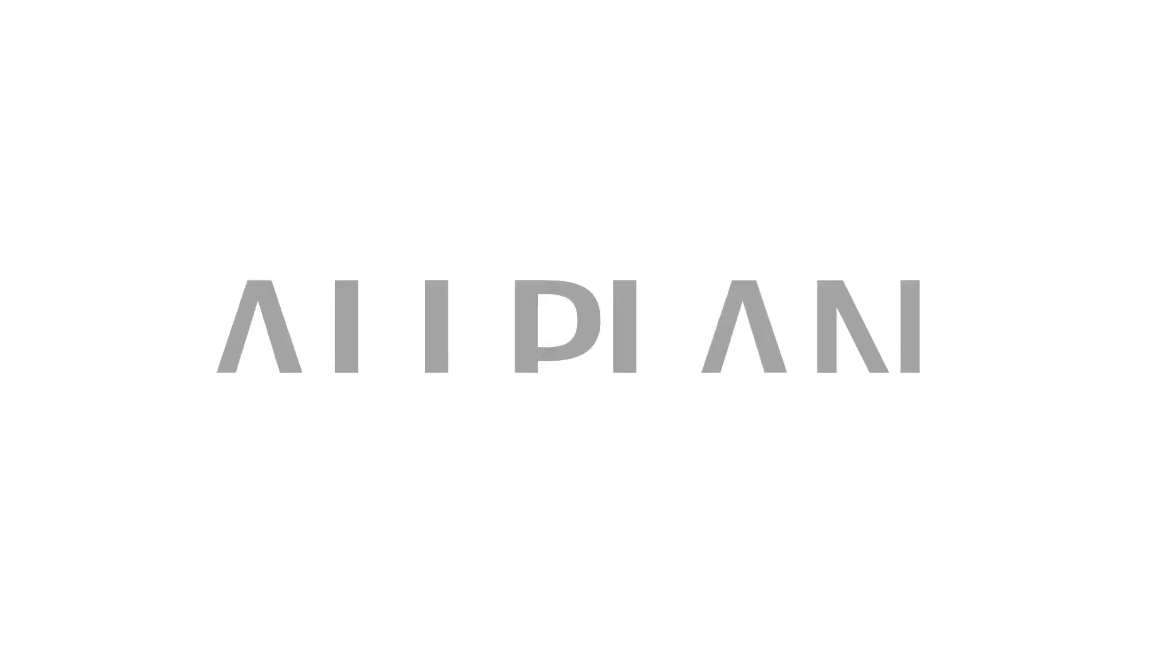